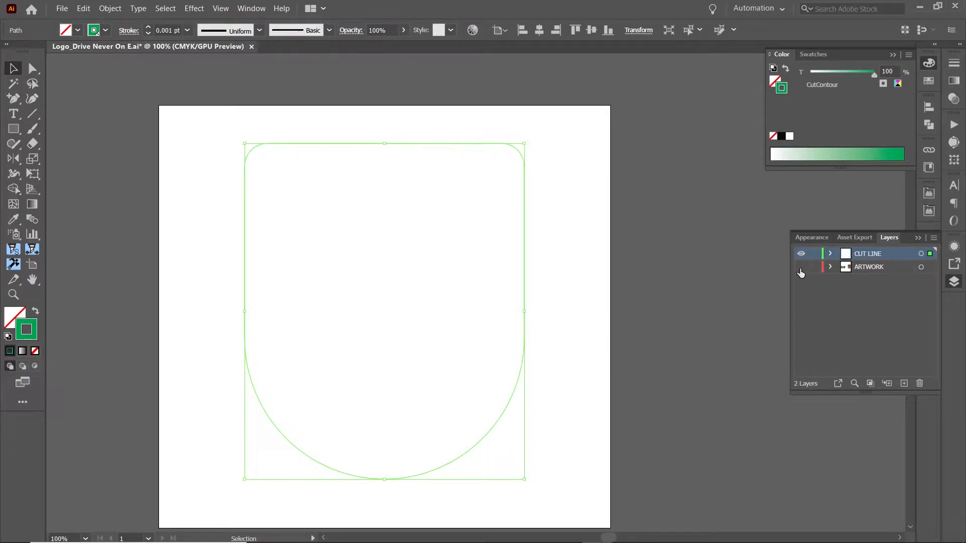
Step: Make the ARTWORK layer visible under the cut line and clear the selection
click(800, 268)
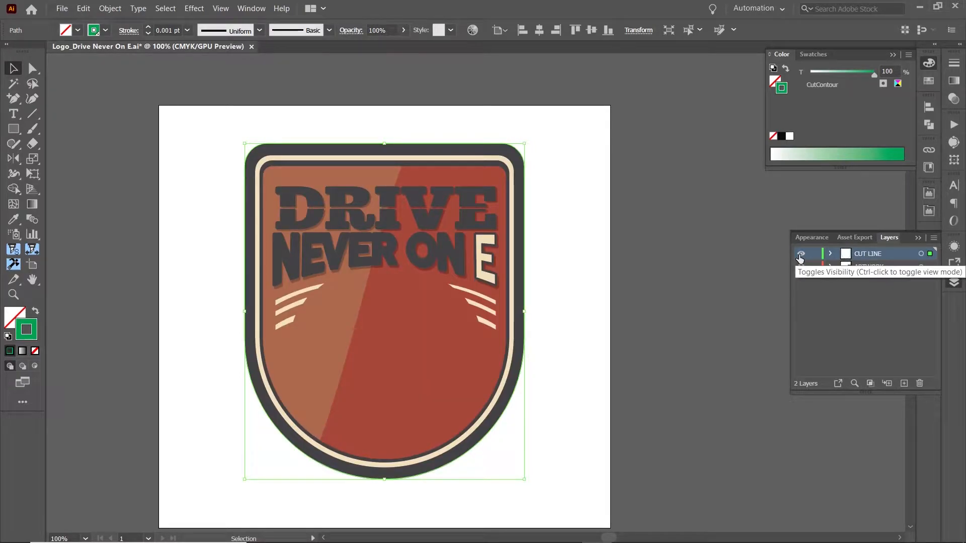
click(733, 244)
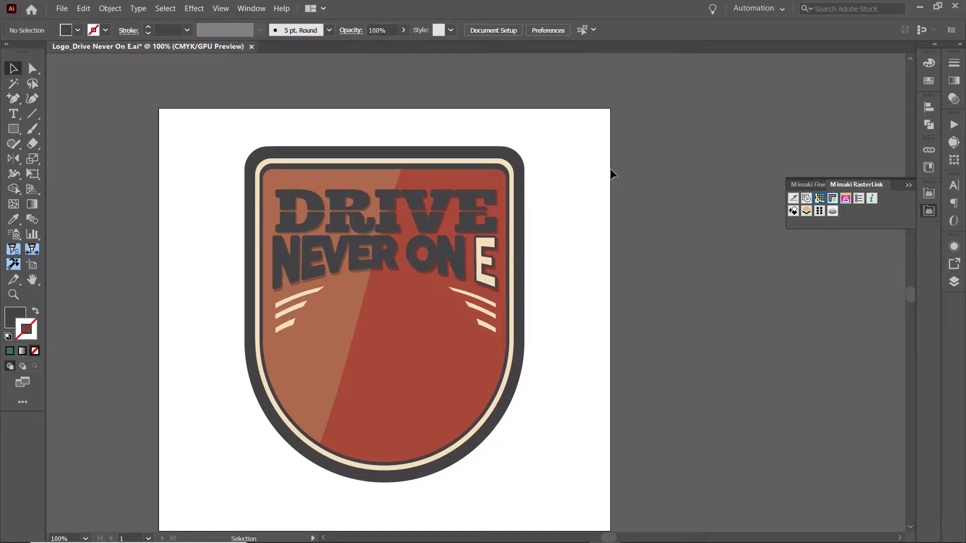
Step: Extract a frame around the entire badge artwork with a 1 in offset, miter joins and the inside extracted
drag(523, 129, 222, 491)
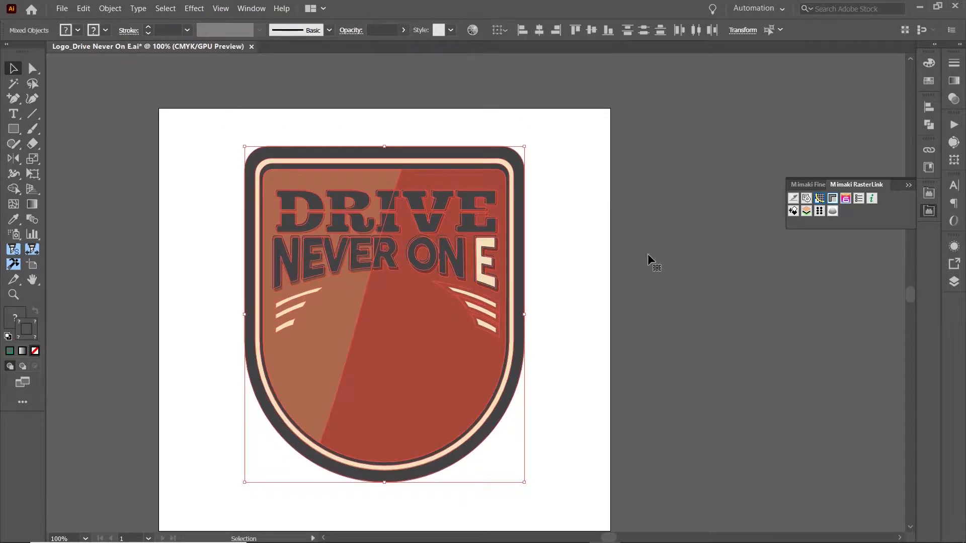
click(807, 201)
click(493, 265)
click(493, 265)
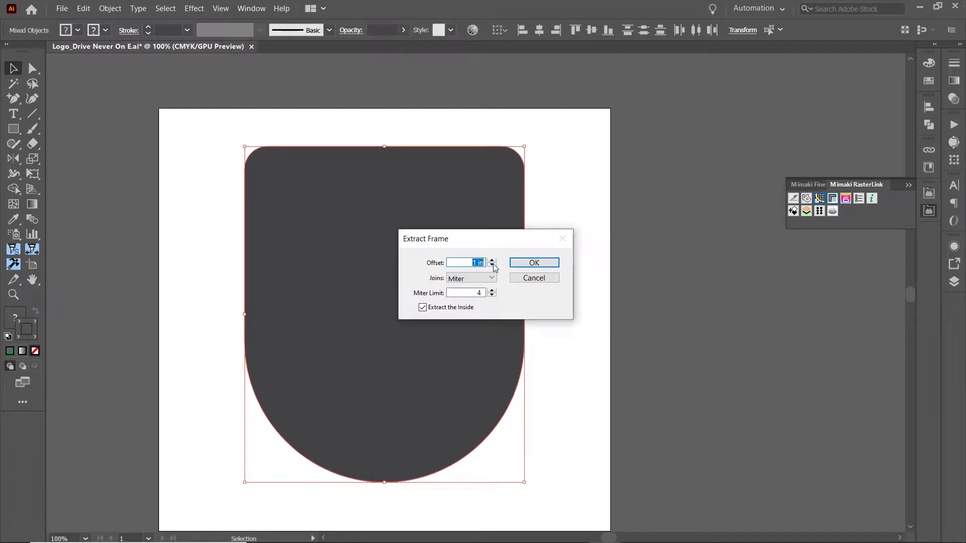
click(526, 265)
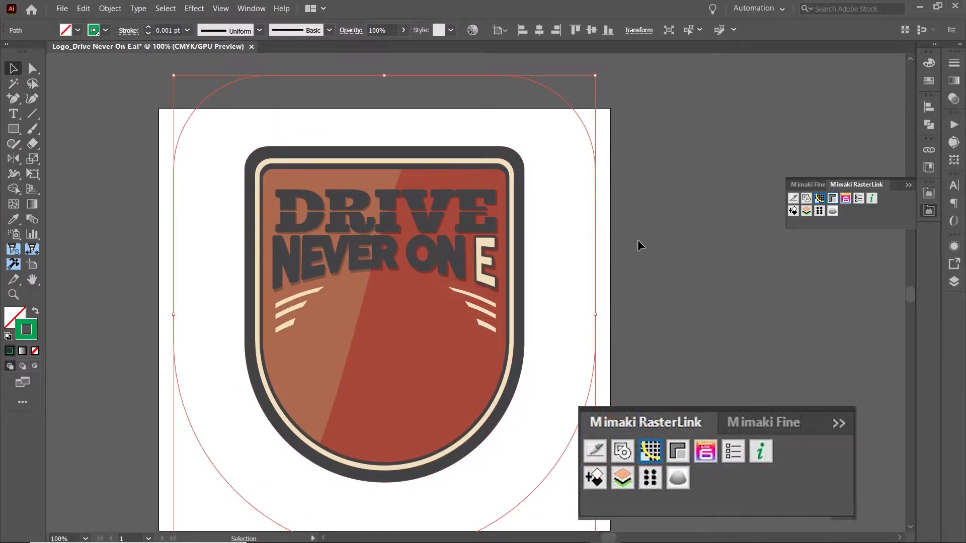
Step: Check the stroke colour of the 1 in outline around the badge and delete that outline
click(606, 240)
click(597, 229)
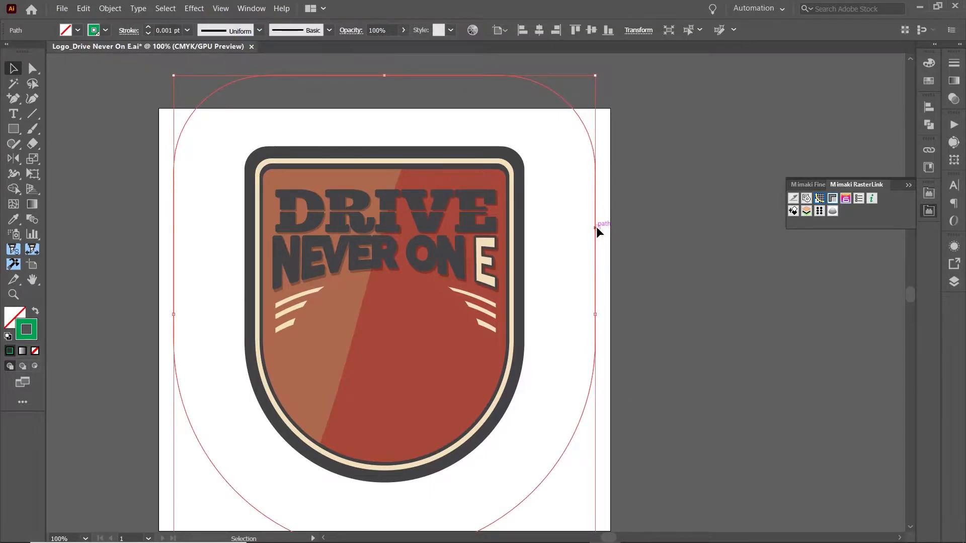
click(928, 63)
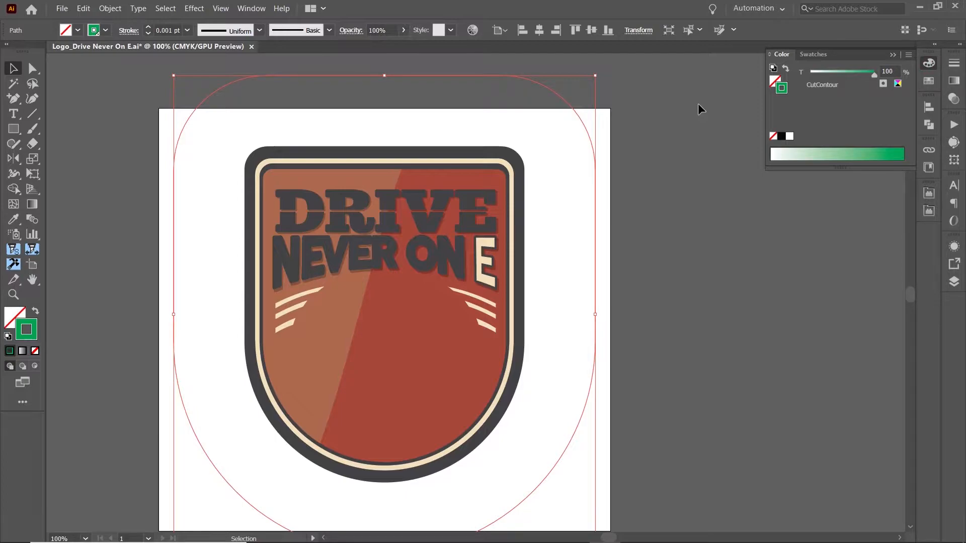
click(664, 132)
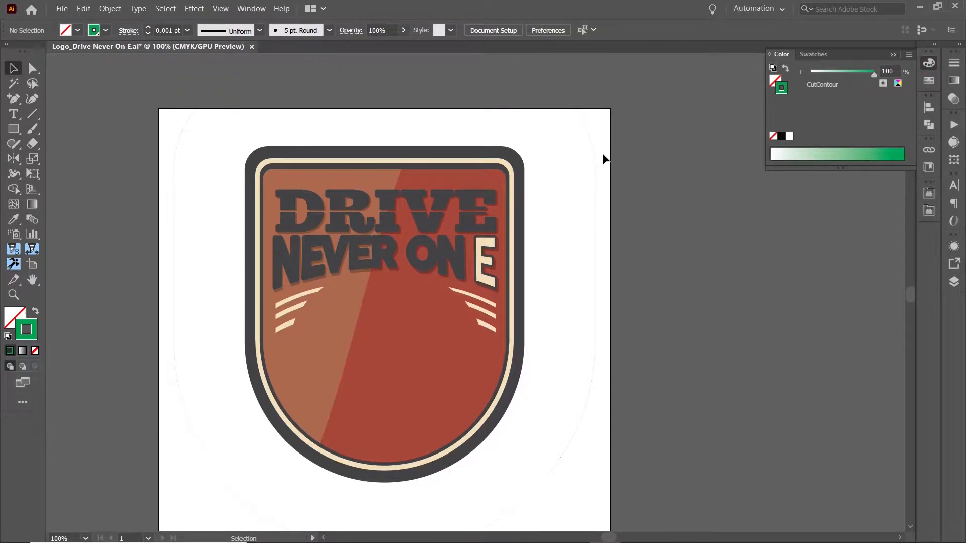
drag(603, 154, 568, 178)
key(Delete)
Step: Extract a frame around all the badge artwork with a 0.3 in offset and round joins
key(ctrl+a)
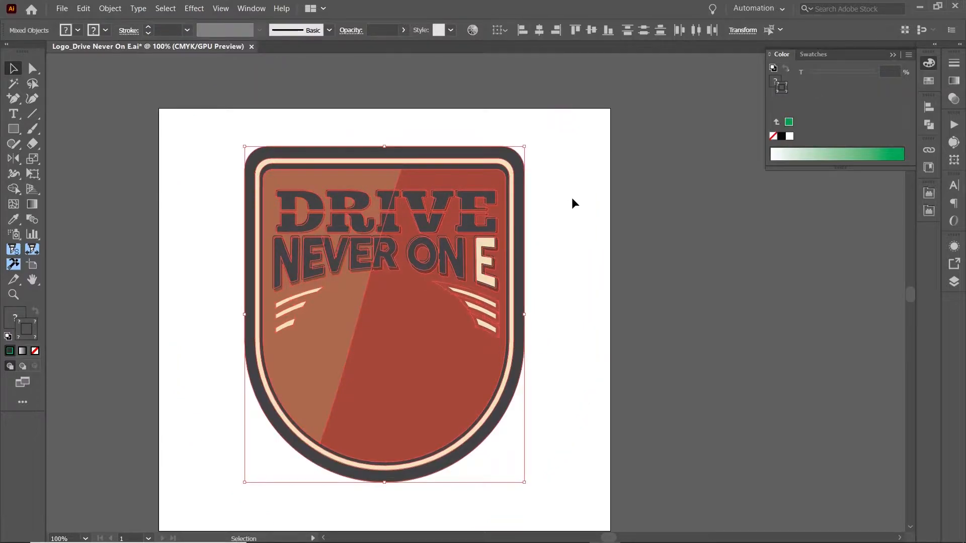
click(929, 212)
click(833, 198)
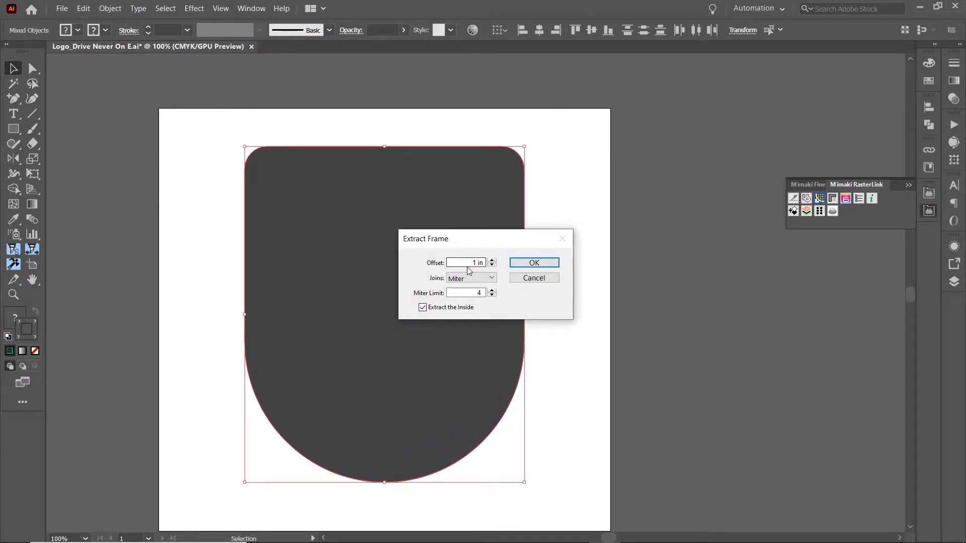
click(466, 264)
double_click(463, 263)
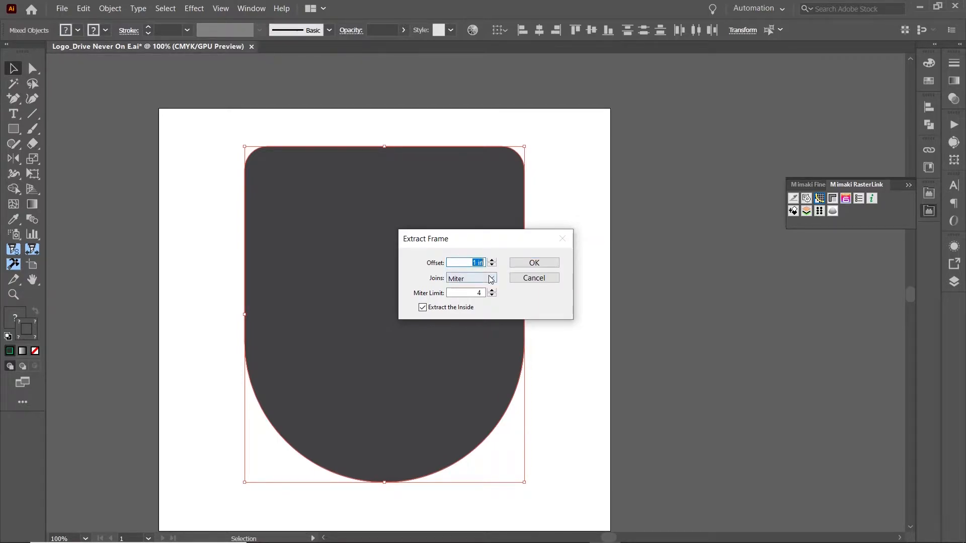
click(491, 280)
click(472, 296)
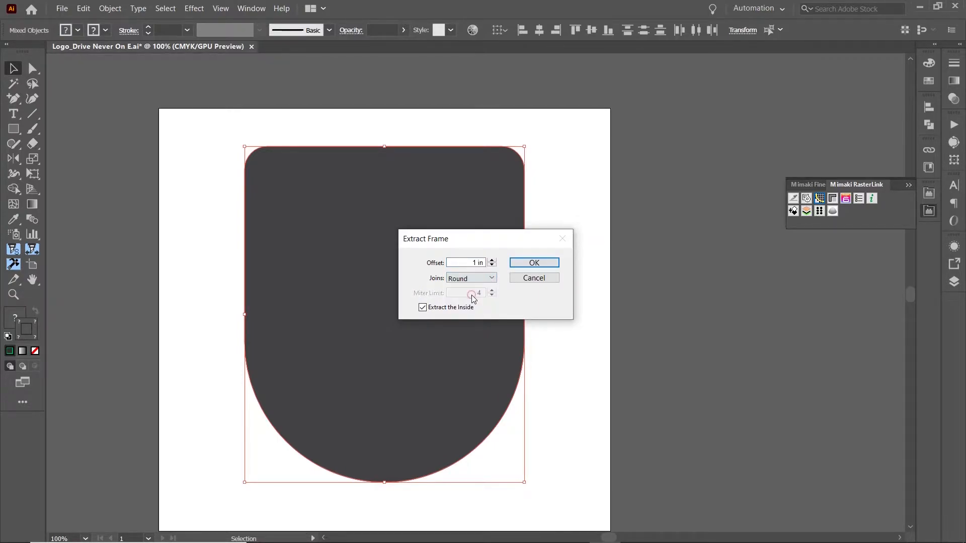
double_click(468, 262)
text(0.3)
click(538, 261)
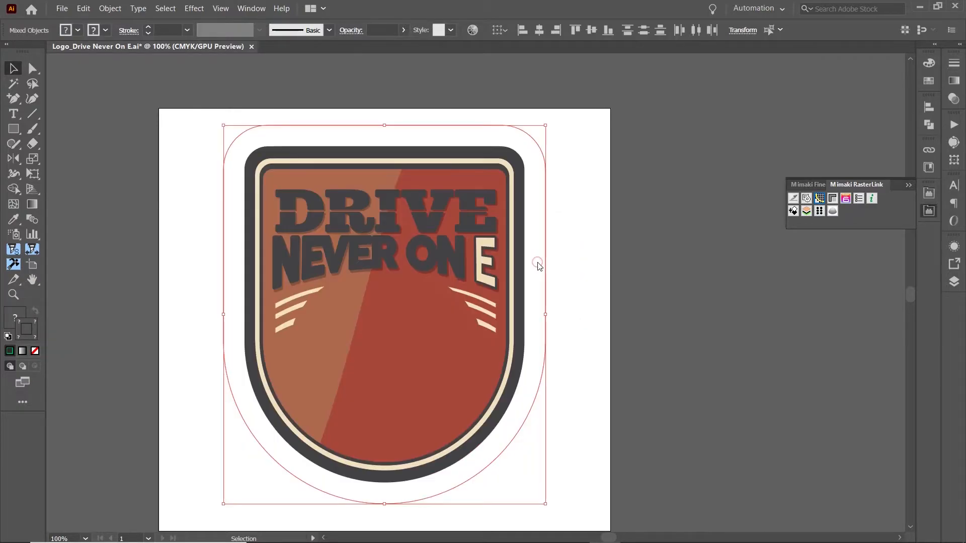
click(583, 241)
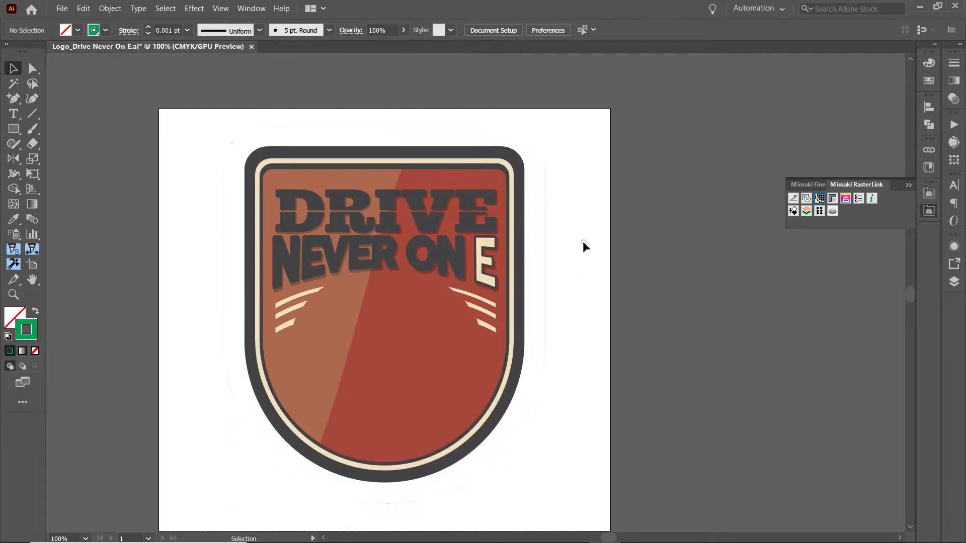
Step: Select the new outline around the badge and inspect its stroke colour
click(545, 231)
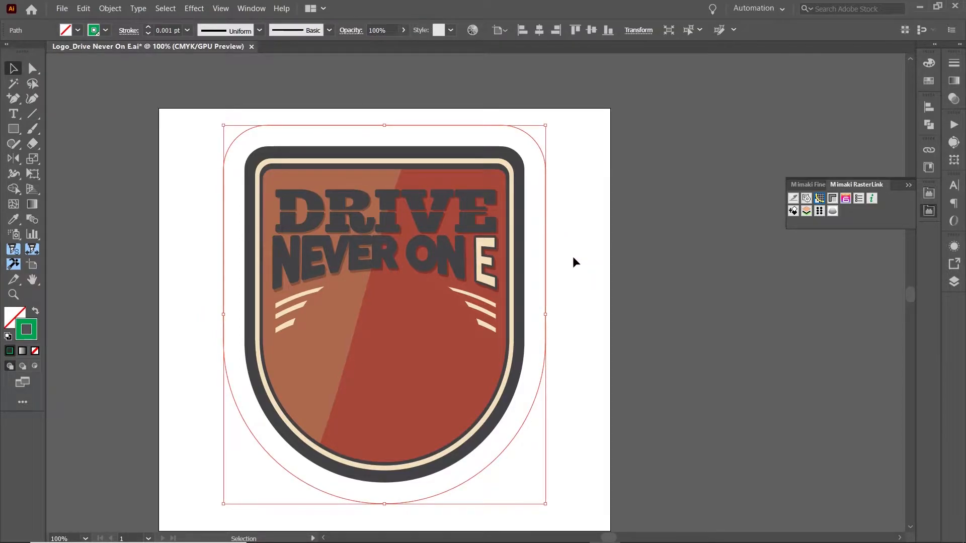
double_click(524, 238)
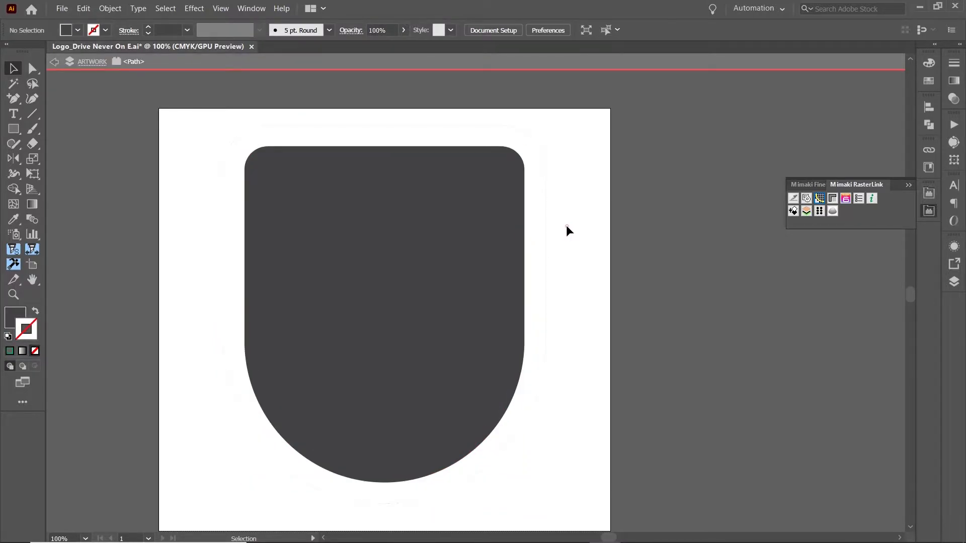
double_click(552, 225)
click(545, 224)
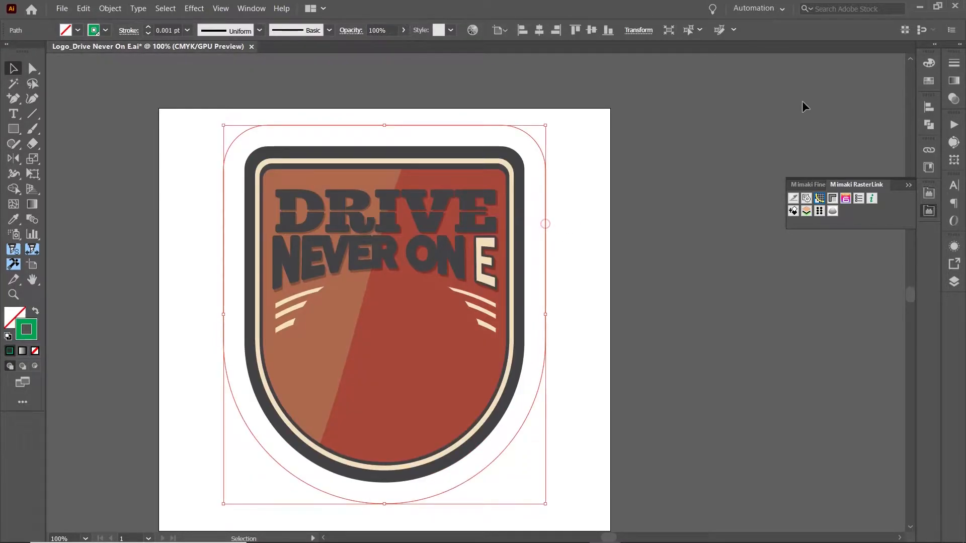
click(929, 63)
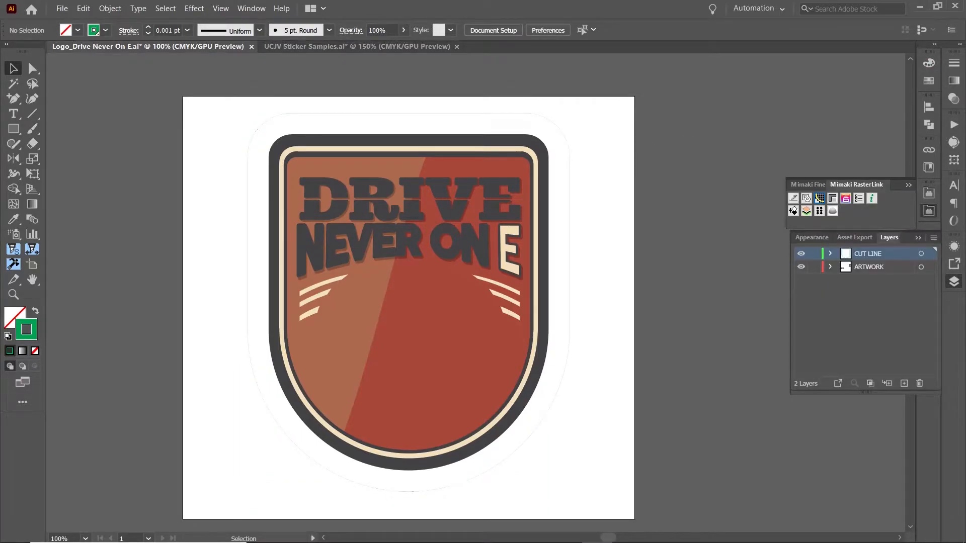
click(569, 199)
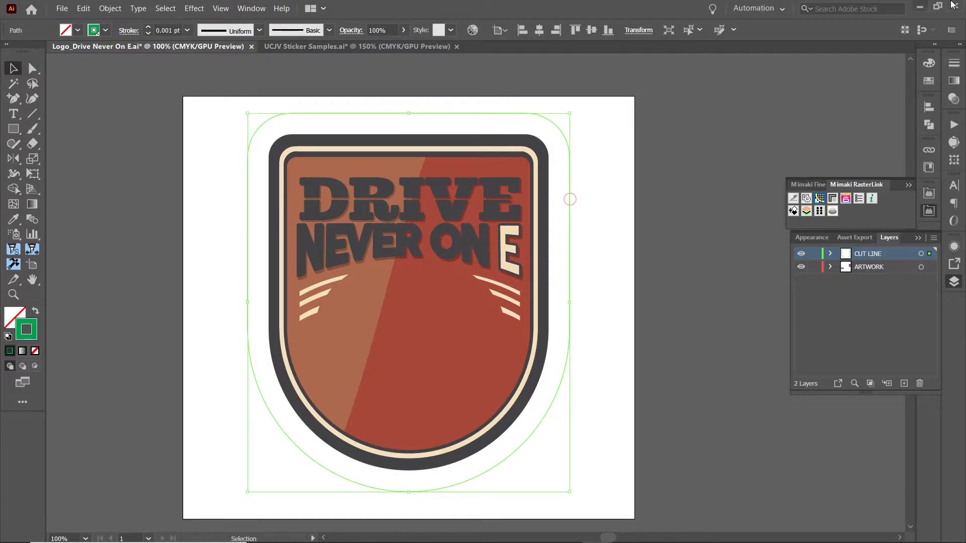
click(929, 63)
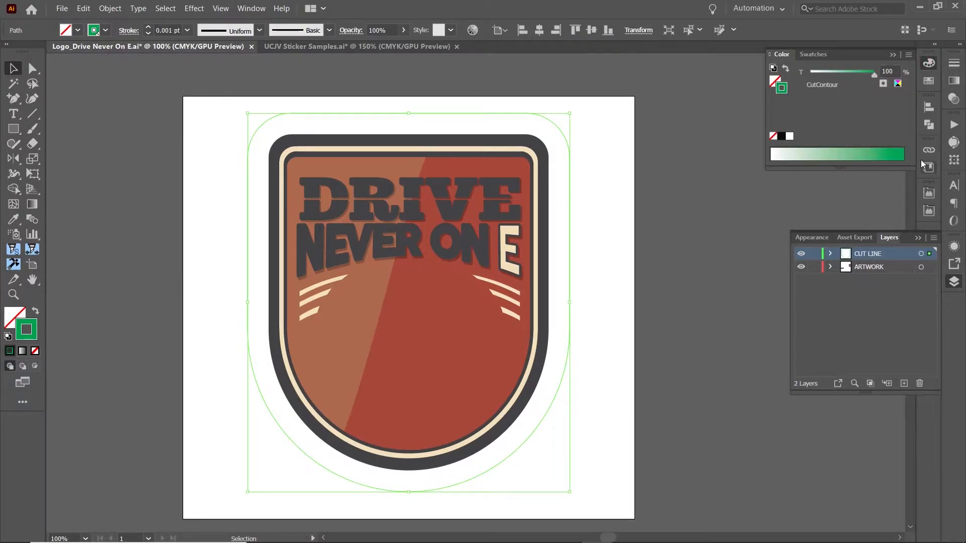
Step: Change the badge outline's stroke to the red CutContour copy spot colour and inspect the assigned colour
click(928, 82)
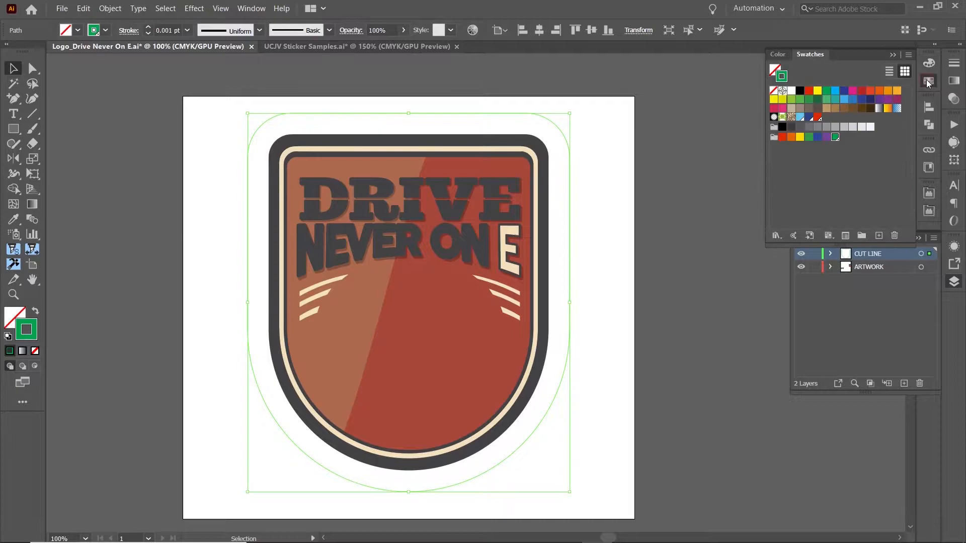
click(818, 118)
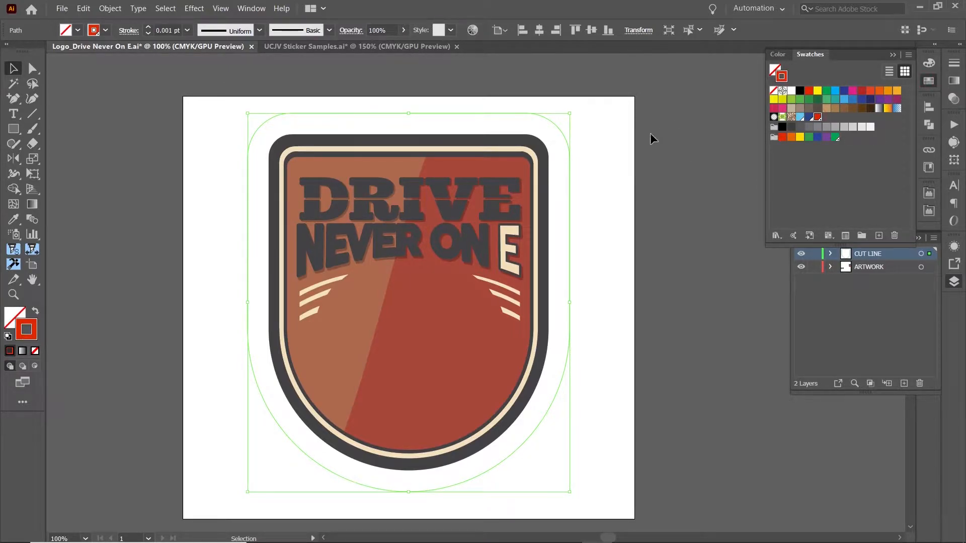
click(928, 64)
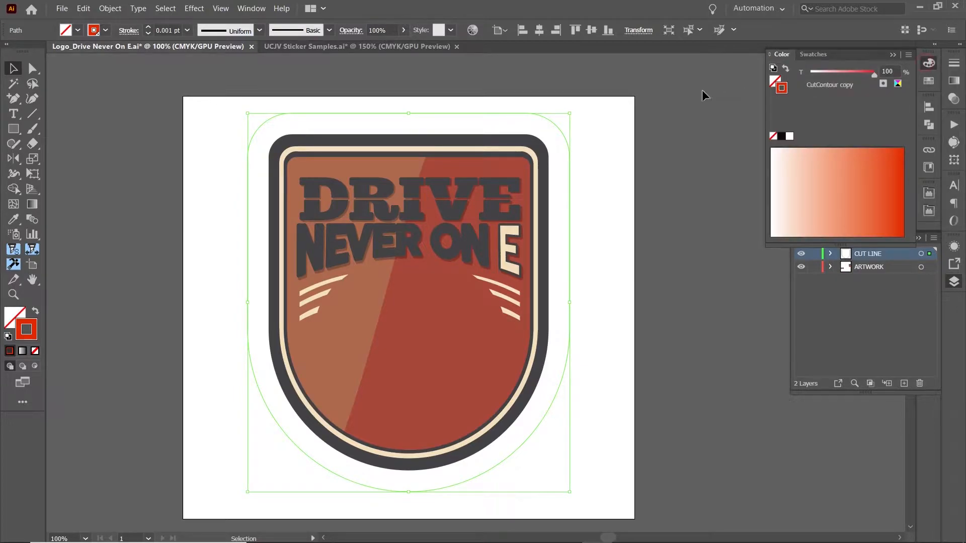
click(645, 122)
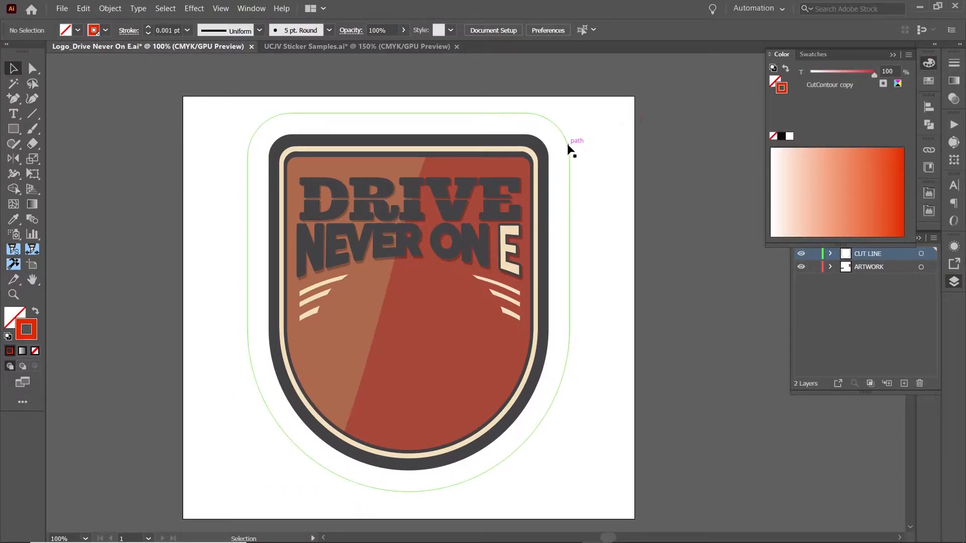
click(569, 146)
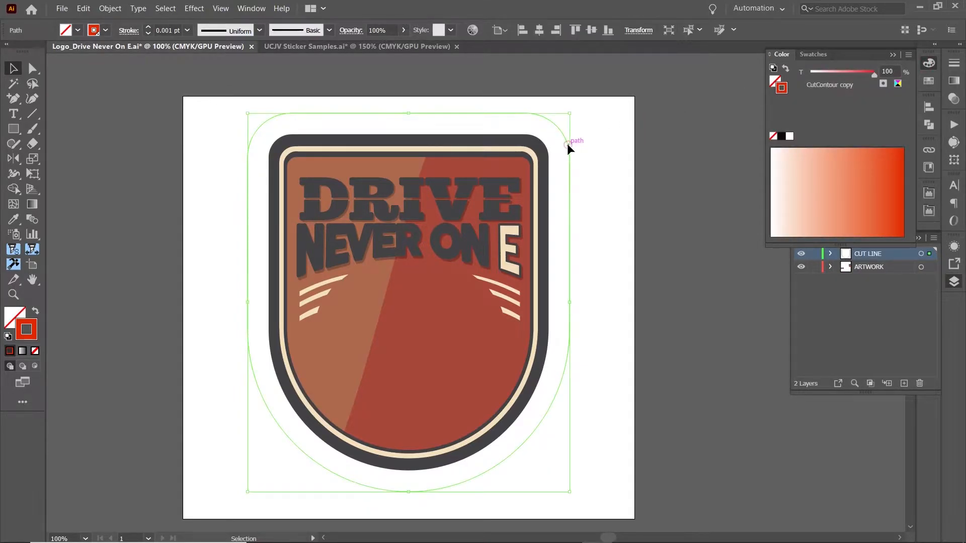
click(800, 267)
click(548, 186)
click(571, 186)
click(591, 189)
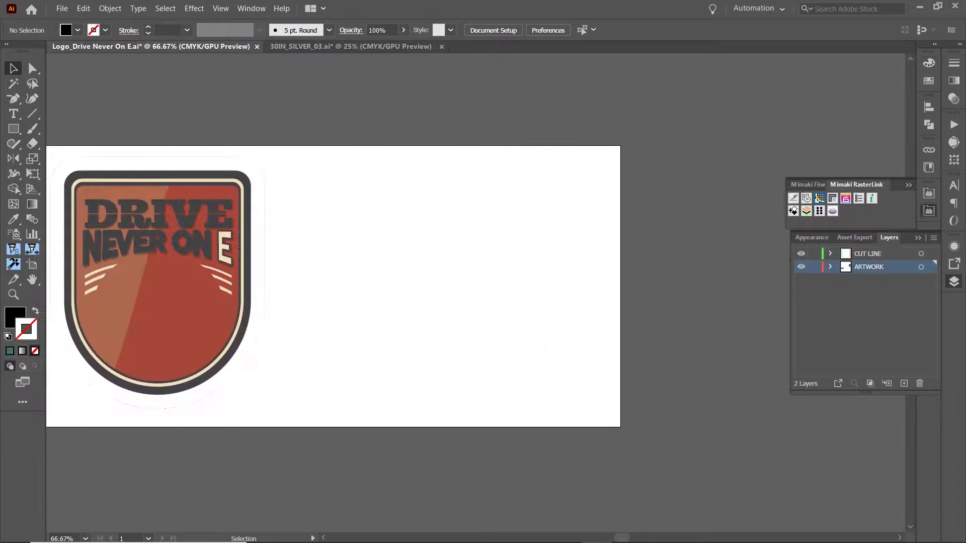
Step: Paste the black M logo beside the badge on the ARTWORK layer and select it as a whole
key(ctrl)
key(ctrl+v)
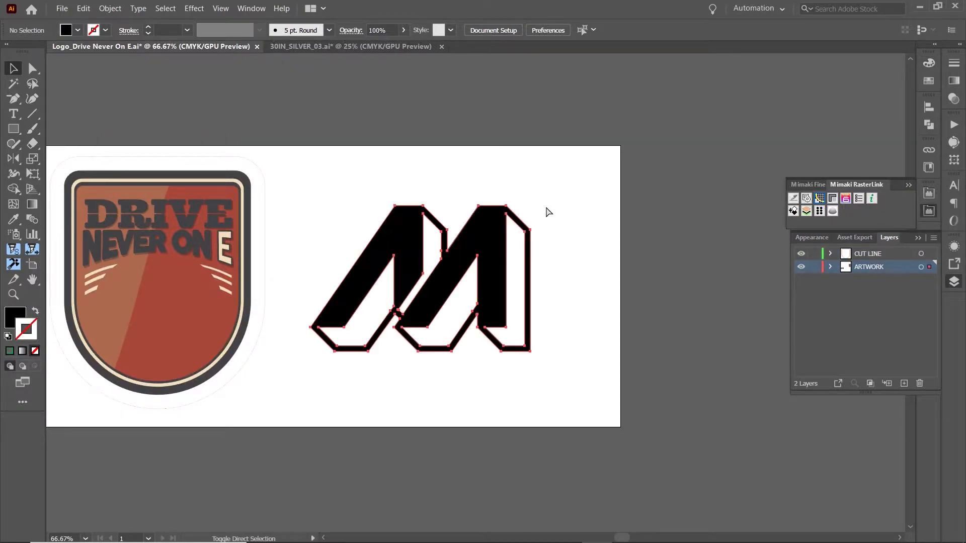
click(479, 181)
click(481, 224)
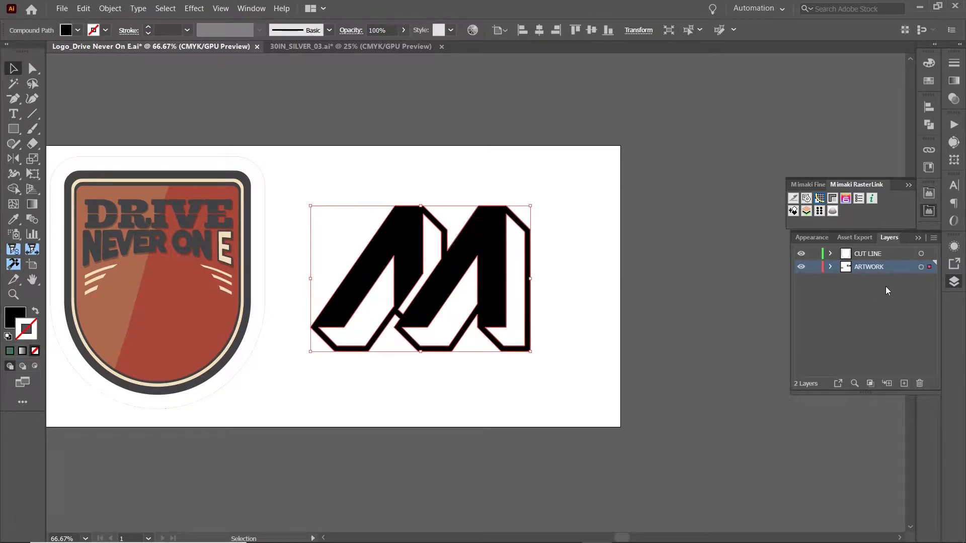
Step: Extract an offset frame around the pasted M logo and deselect the result
click(807, 201)
click(511, 265)
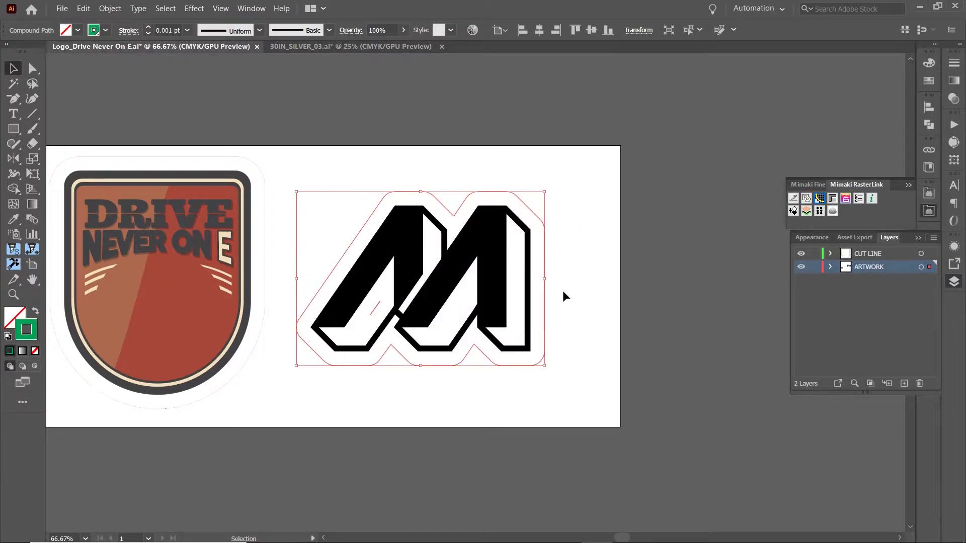
click(563, 290)
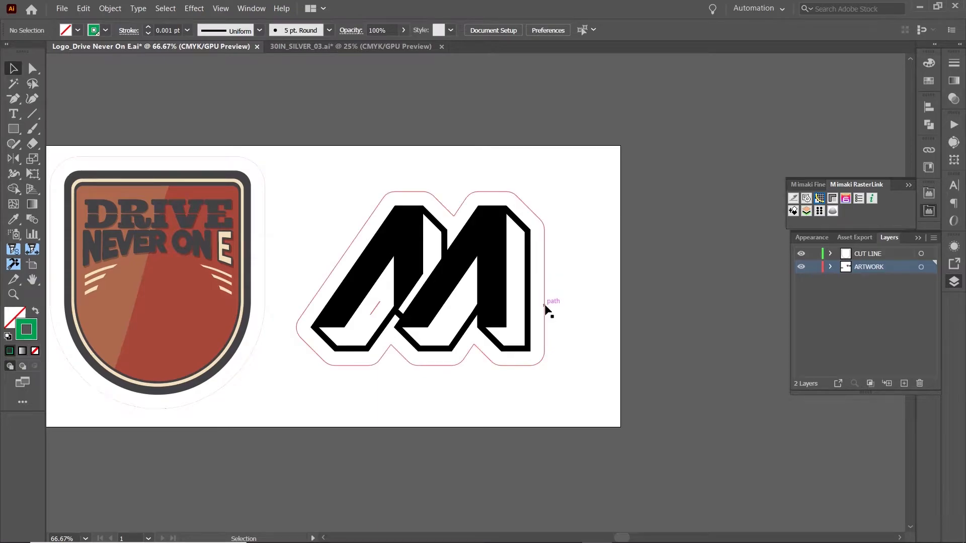
Step: Release the compound path of the M logo's frame and delete the small stray path inside the logo
click(548, 310)
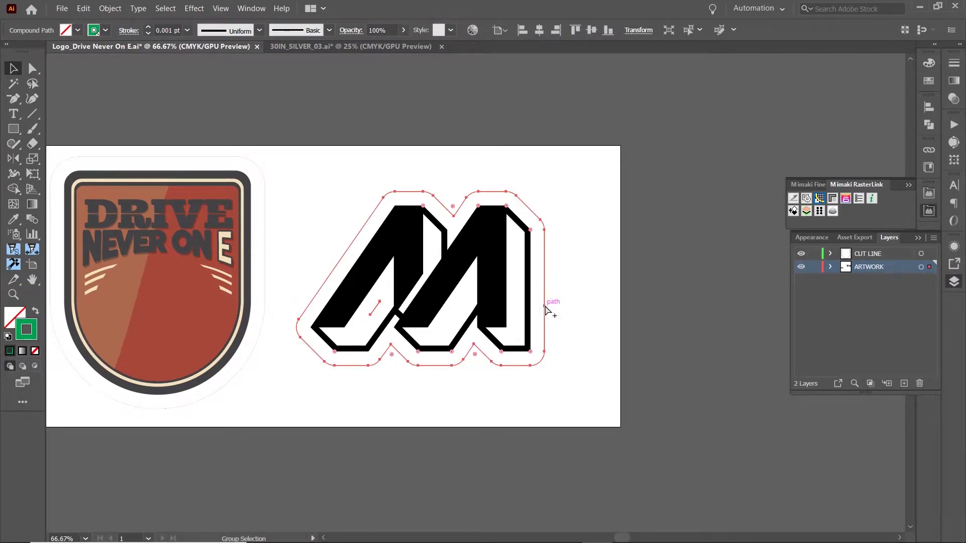
right_click(545, 306)
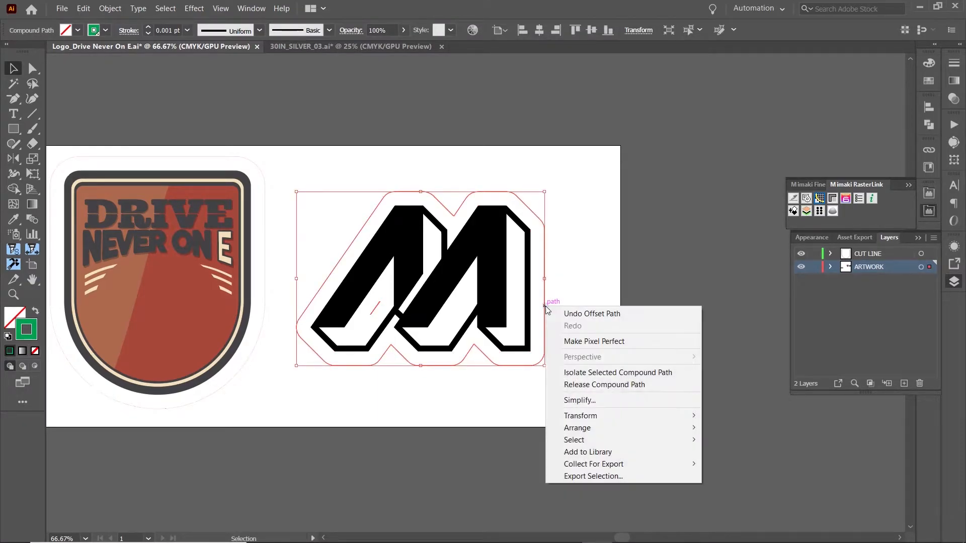
click(560, 383)
click(415, 390)
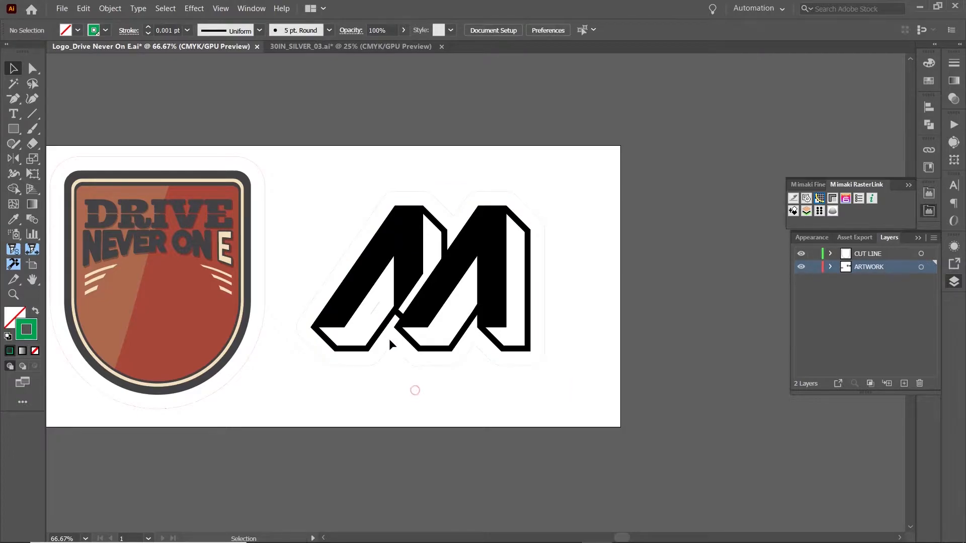
click(373, 308)
key(Delete)
Step: Cut the M logo's outer outline from the ARTWORK layer and paste it in front on the CUT LINE layer
drag(300, 159, 560, 385)
click(563, 342)
click(546, 282)
key(Delete)
click(857, 249)
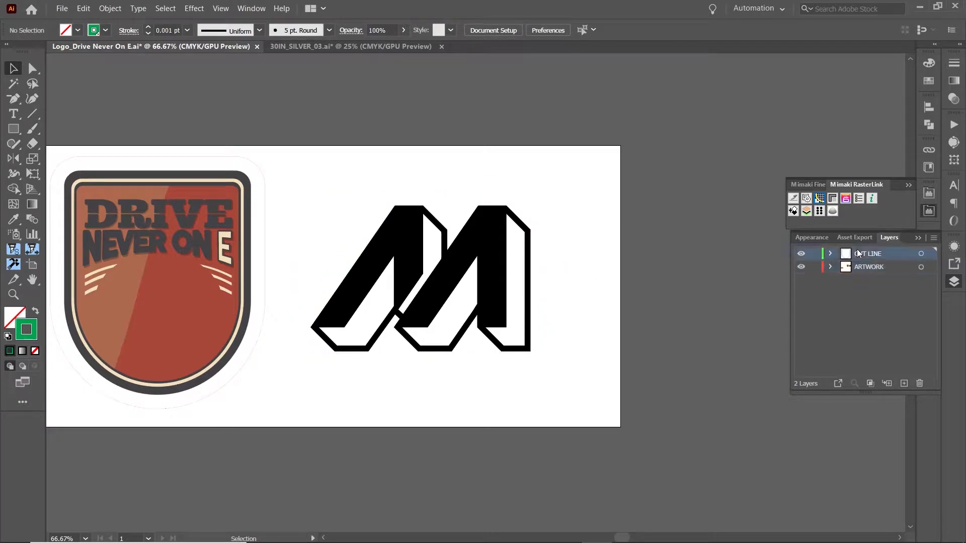
key(ctrl+f)
click(574, 245)
scroll(574, 245, left, 3)
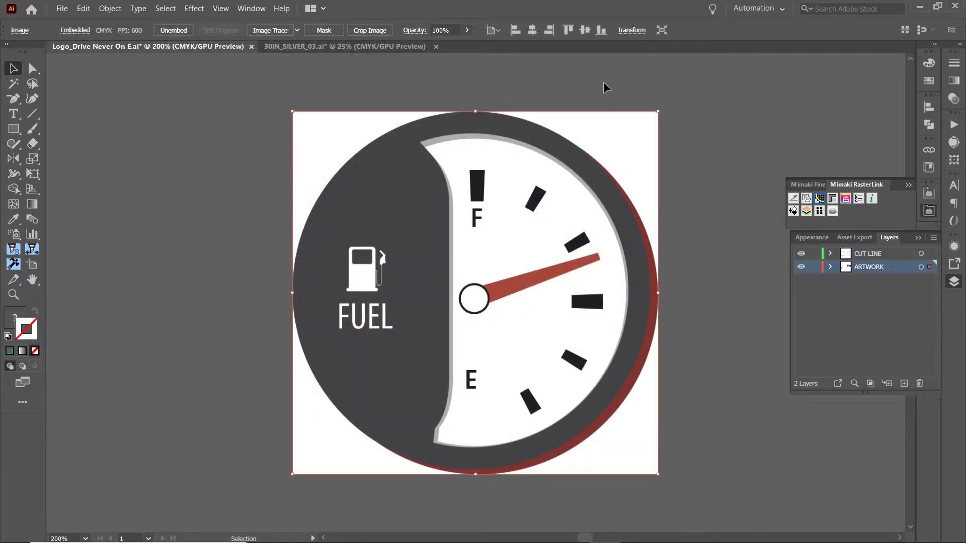
Step: Move the whole embedded fuel gauge image slightly to the left with the Direct Selection tool
click(603, 84)
click(569, 157)
click(39, 72)
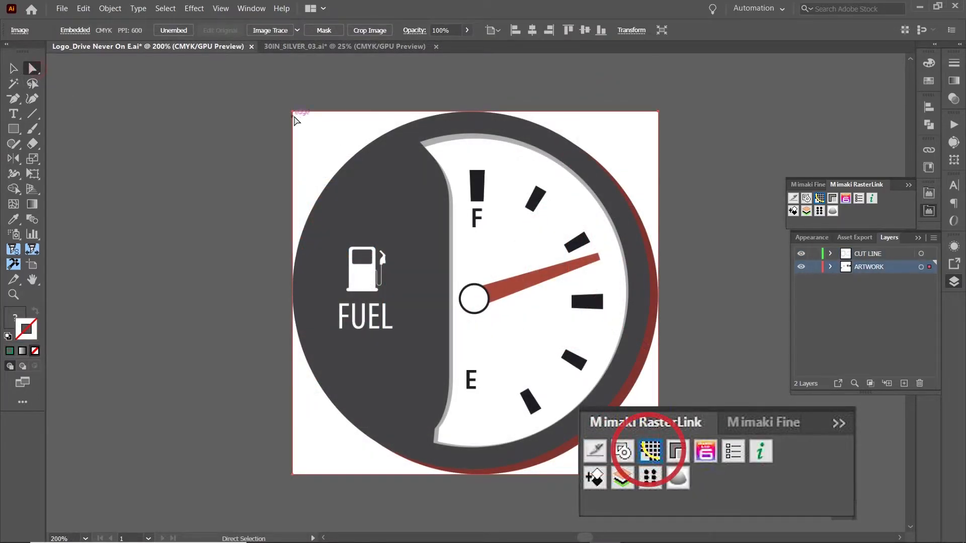
drag(292, 114, 245, 149)
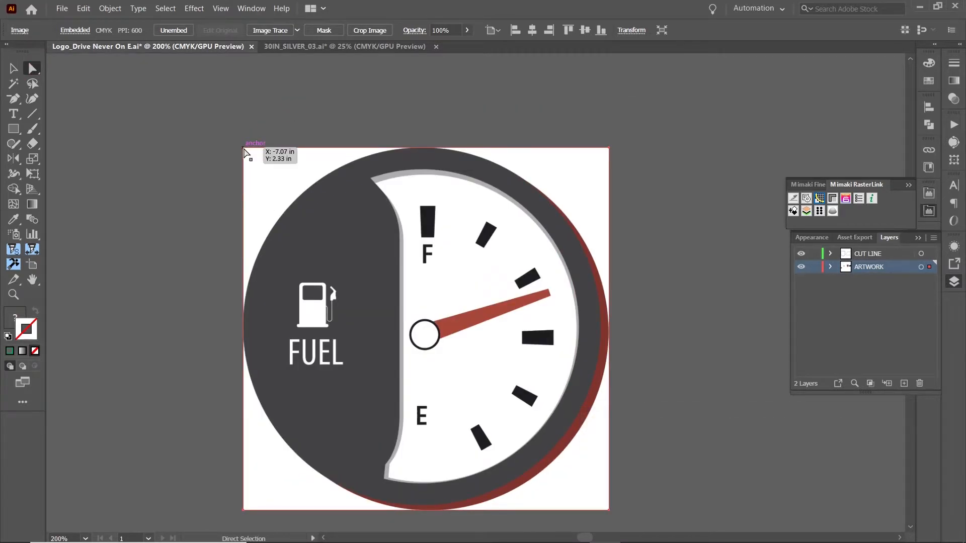
drag(244, 150, 257, 114)
click(10, 70)
drag(257, 114, 237, 231)
key(ctrl+z)
key(ctrl+z)
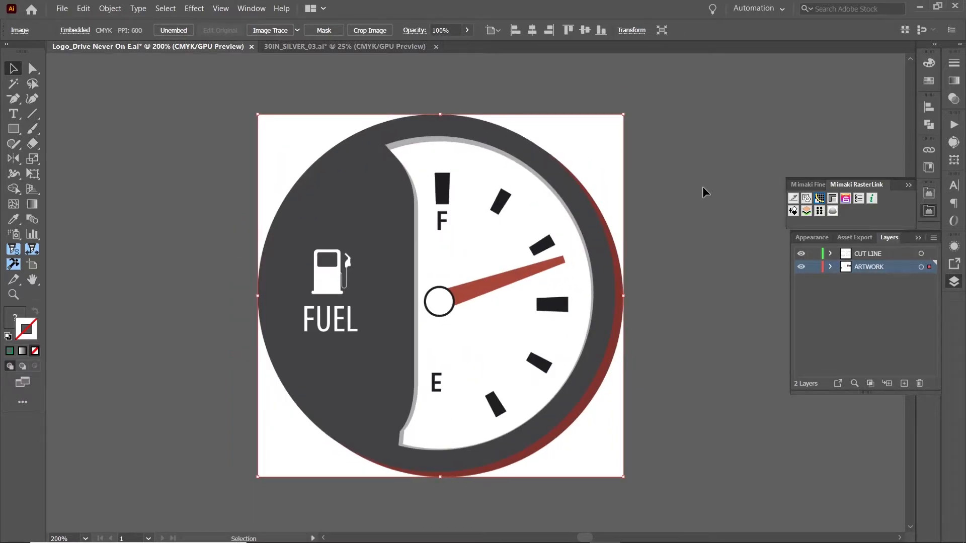
Step: Trace the outlines of the embedded fuel gauge image with Mimaki RasterLink Outline extraction in the detailed trace mode
click(820, 199)
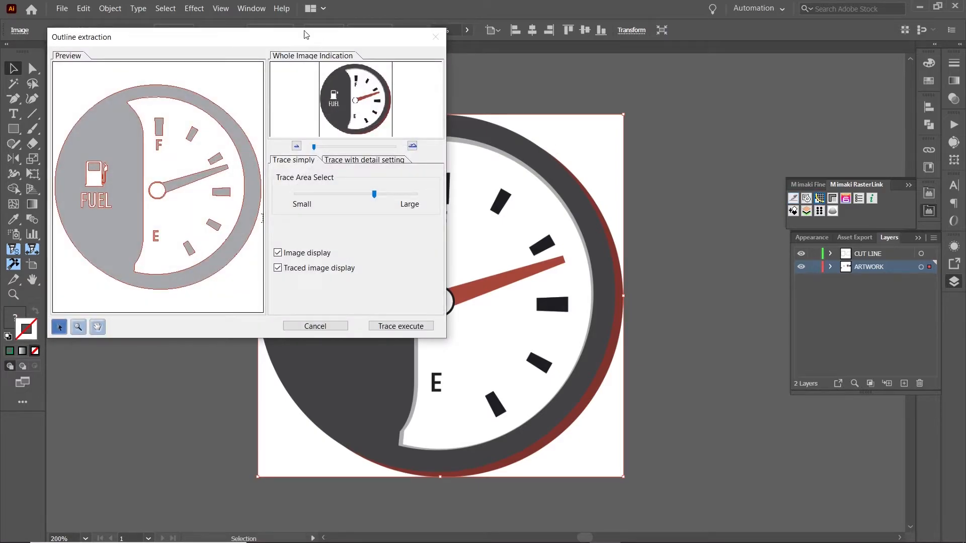
drag(304, 39, 750, 88)
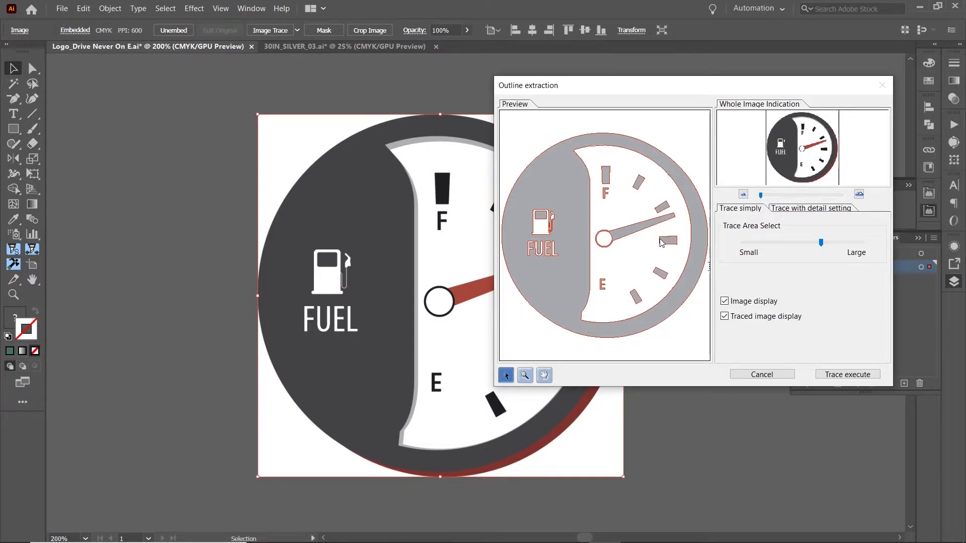
click(798, 210)
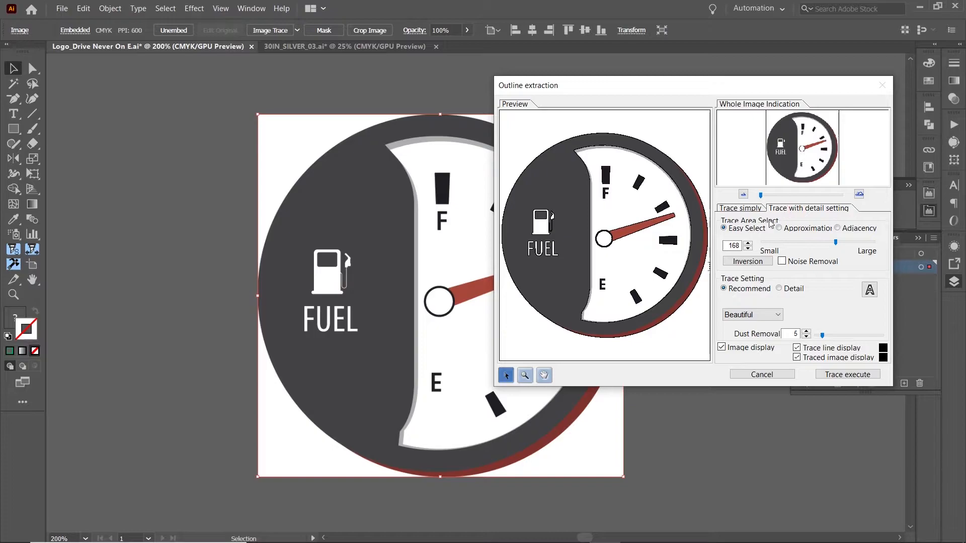
click(819, 375)
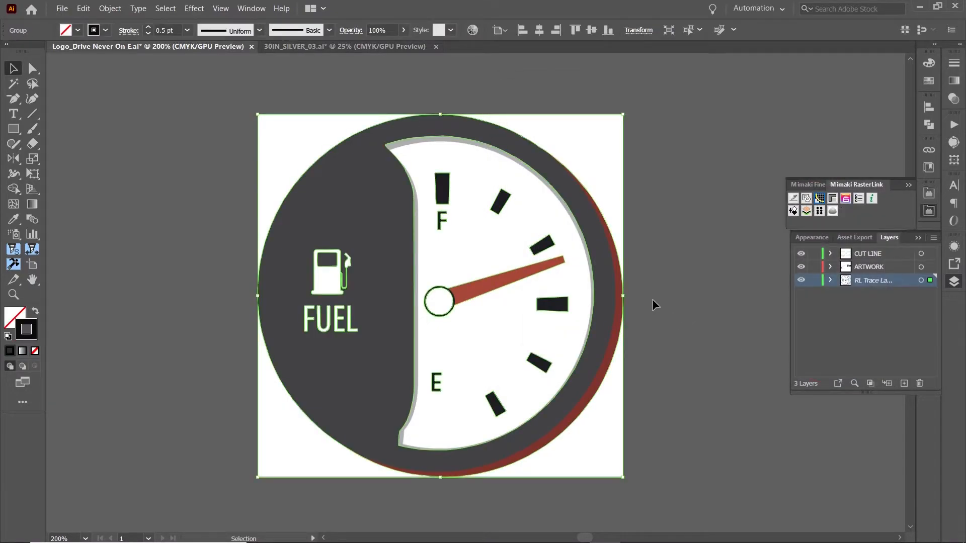
Step: Ungroup the traced outlines of the fuel gauge and deselect them
right_click(602, 170)
click(634, 260)
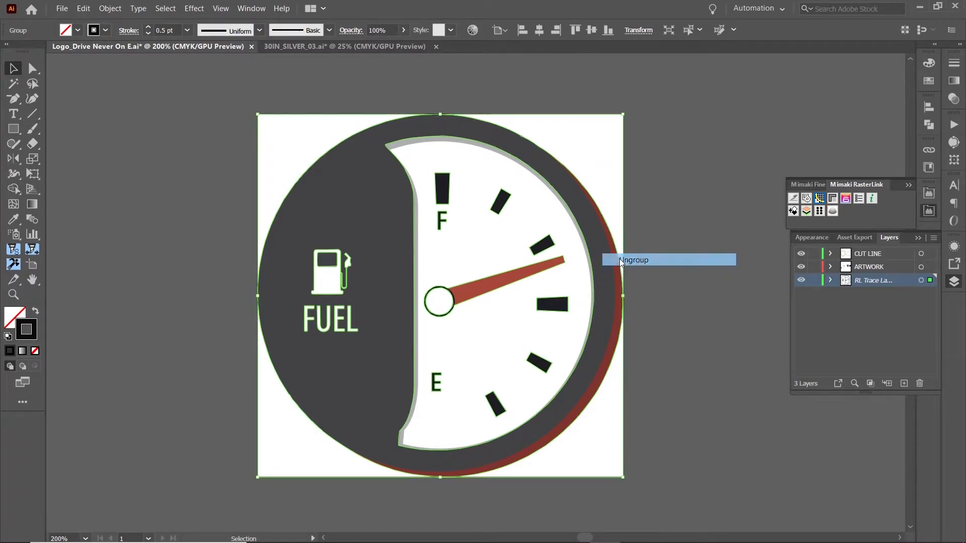
click(684, 213)
Step: Move the fuel gauge image to the left, clear of the traced outlines beneath it
drag(607, 170, 377, 174)
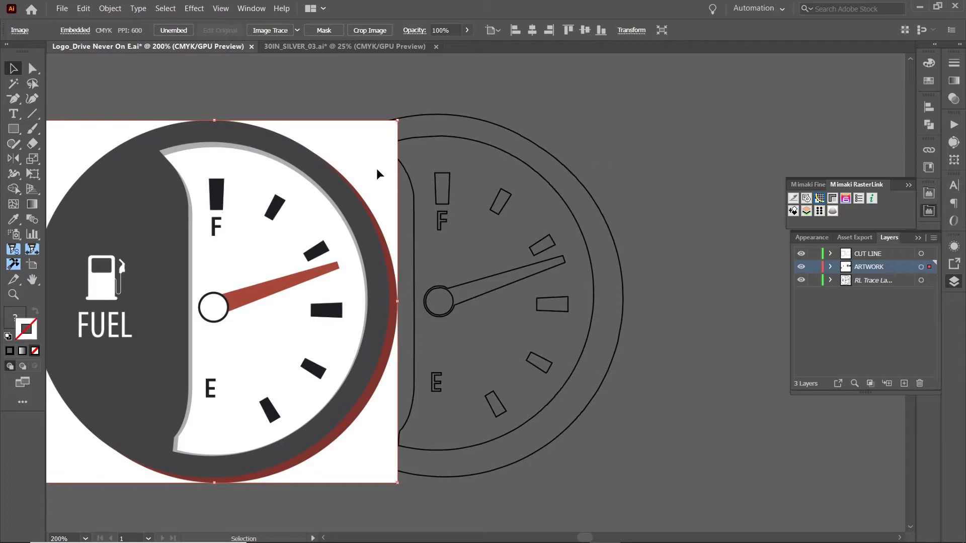
key(ctrl+z)
right_click(554, 150)
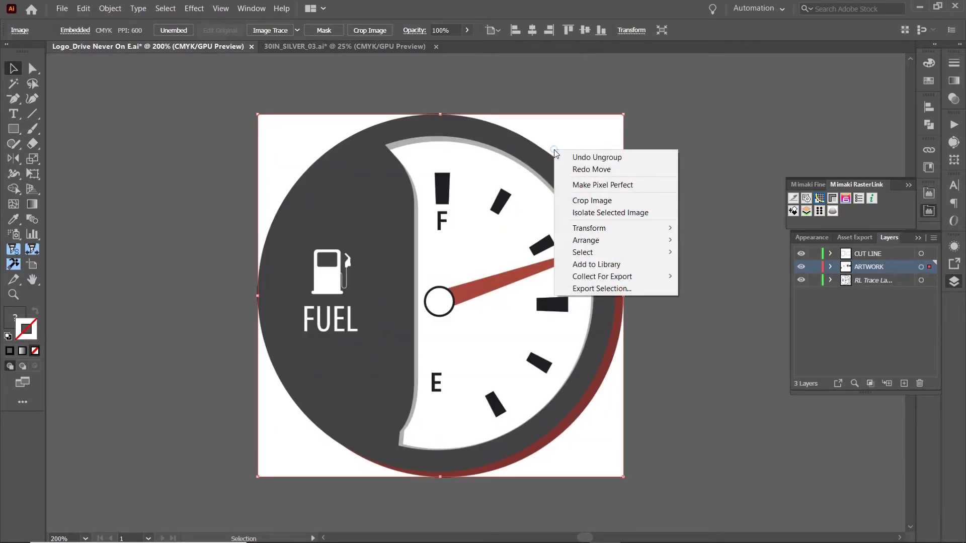
click(686, 159)
mouse_move(612, 173)
mouse_down()
mouse_move(366, 146)
mouse_move(205, 112)
mouse_up()
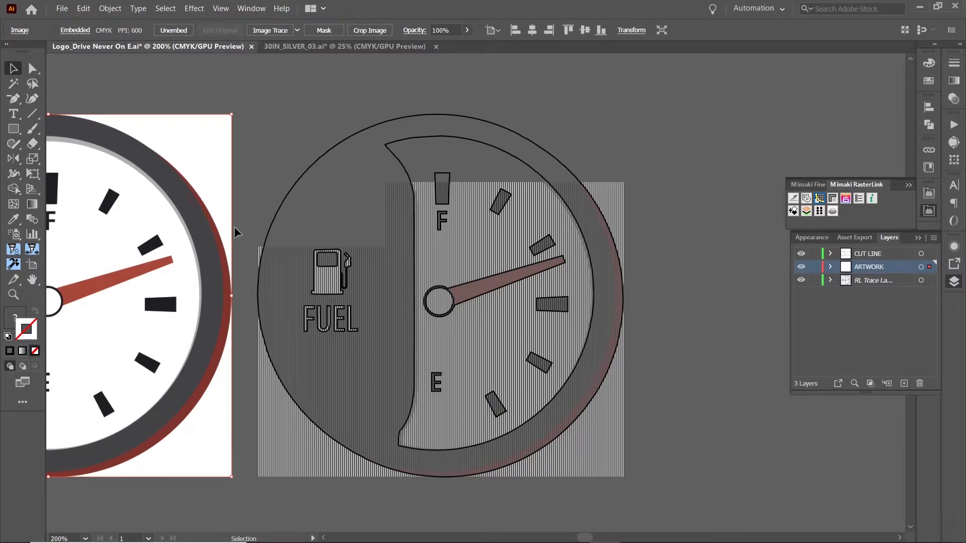
click(374, 274)
key(ctrl+minus)
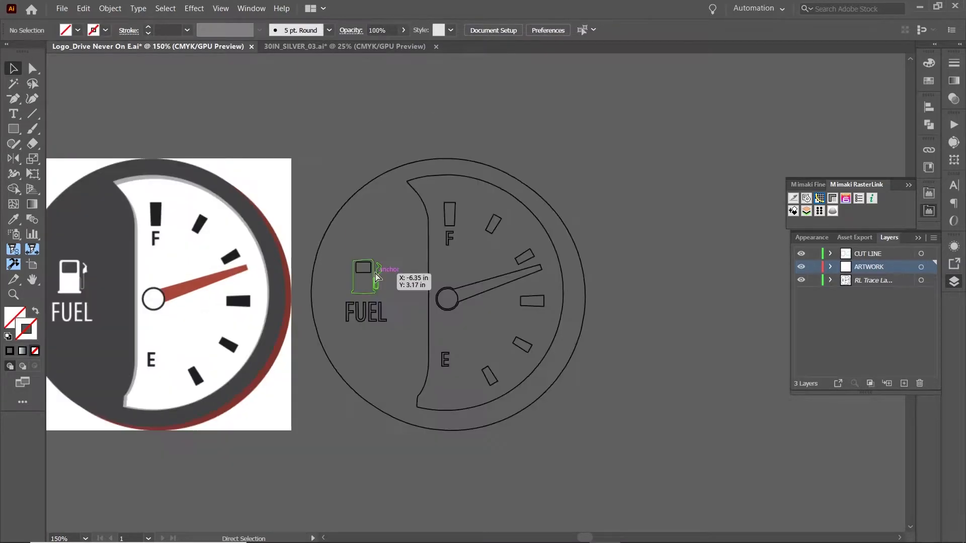
Step: Select the traced inner dial outline to examine it as a separate path
click(423, 202)
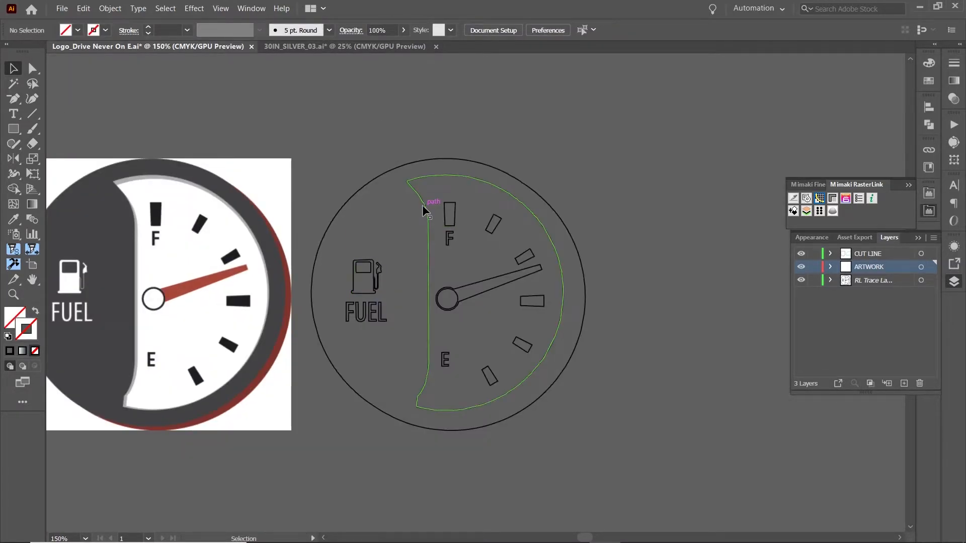
click(385, 151)
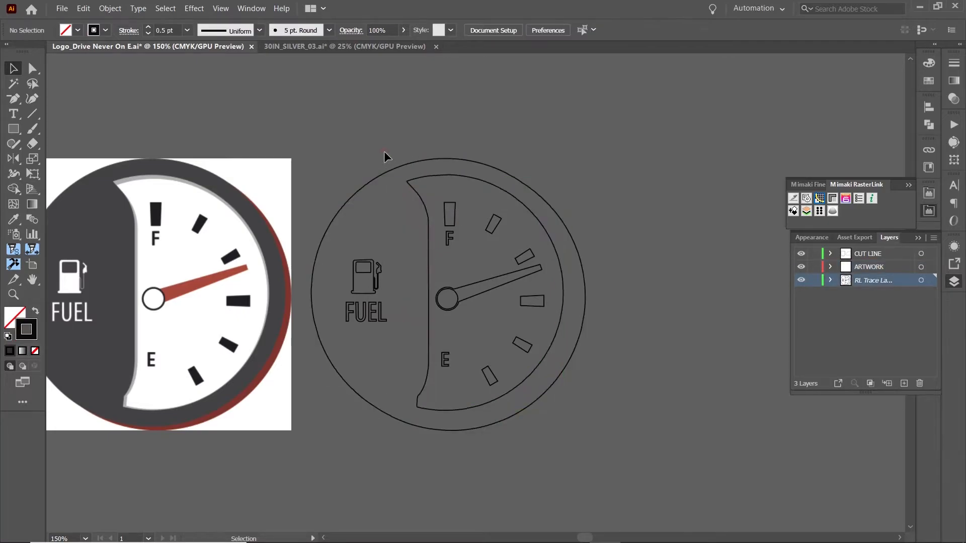
key(ctrl+z)
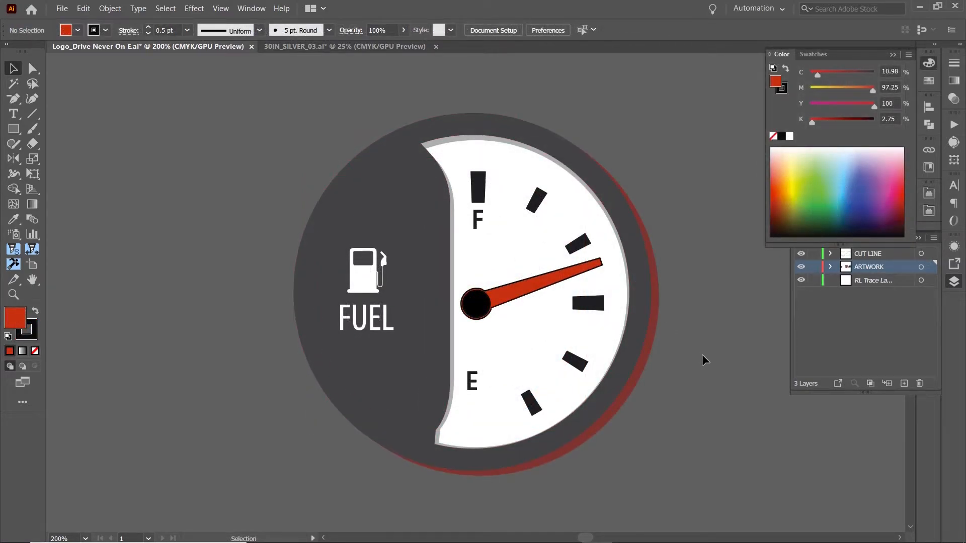
Step: Rotate the red gauge needle counterclockwise toward the F mark and move its round base back over the black hub
click(567, 274)
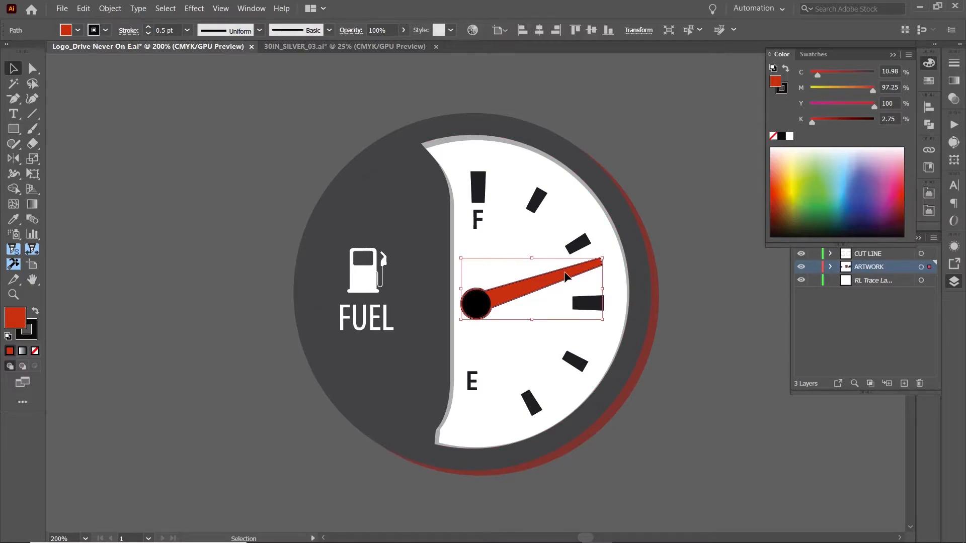
drag(602, 258, 555, 226)
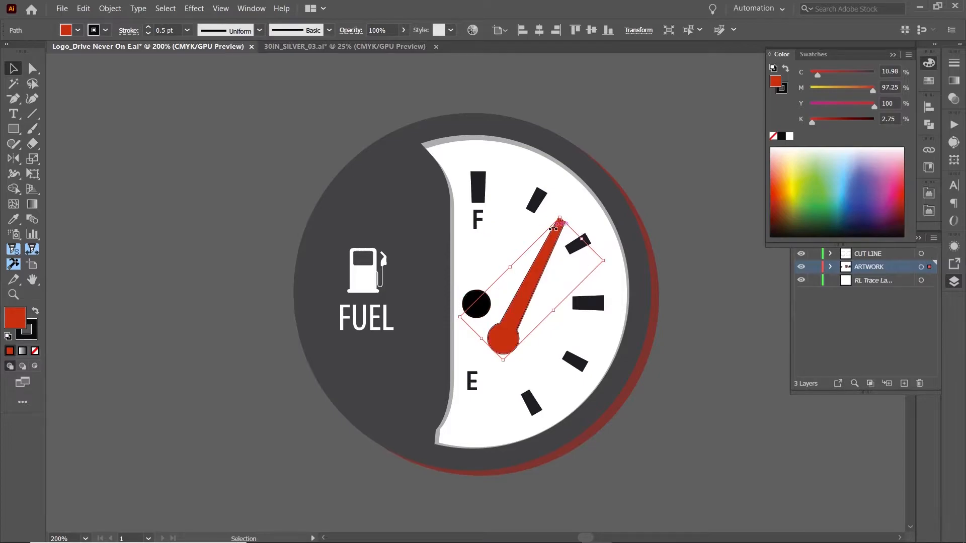
drag(539, 284, 528, 288)
drag(496, 262, 512, 249)
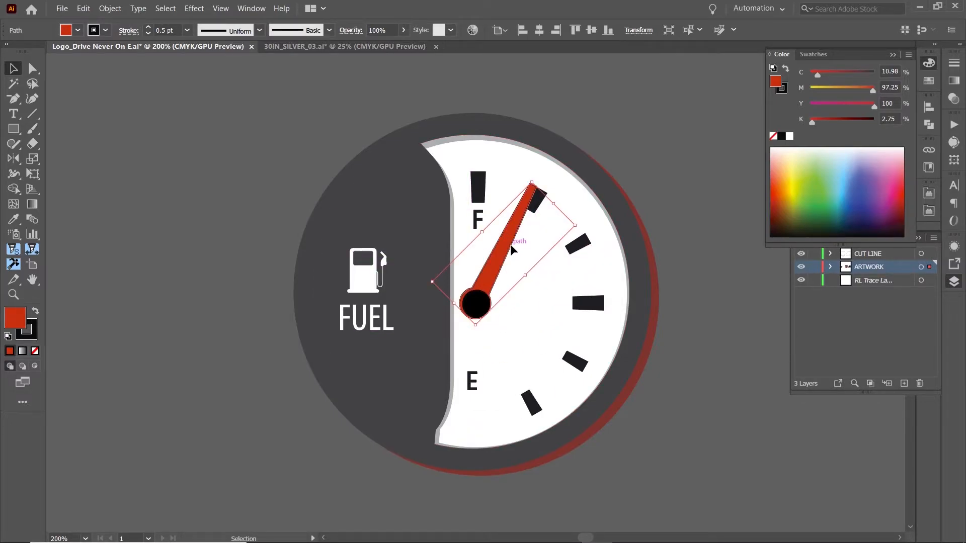
Step: Fine-tune the needle's rotation to point between F and the next tick, and center its base on the black hub
key(ctrl+equal)
key(ctrl+equal)
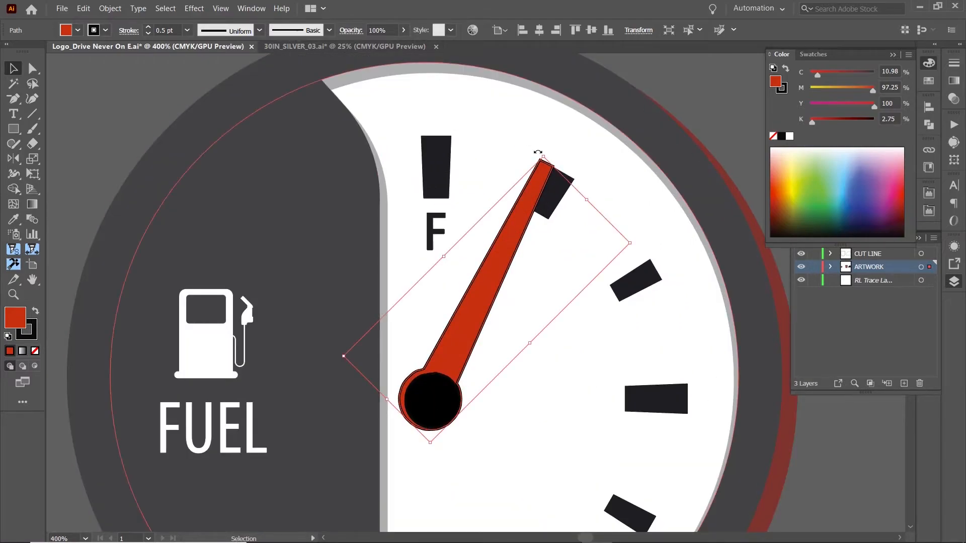
drag(546, 153, 525, 152)
drag(501, 259, 491, 250)
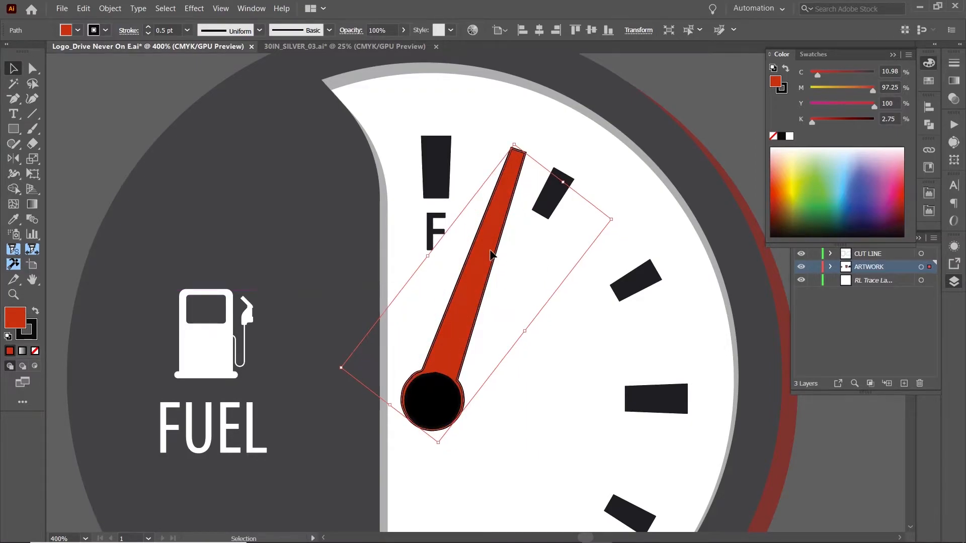
key(ctrl+plus)
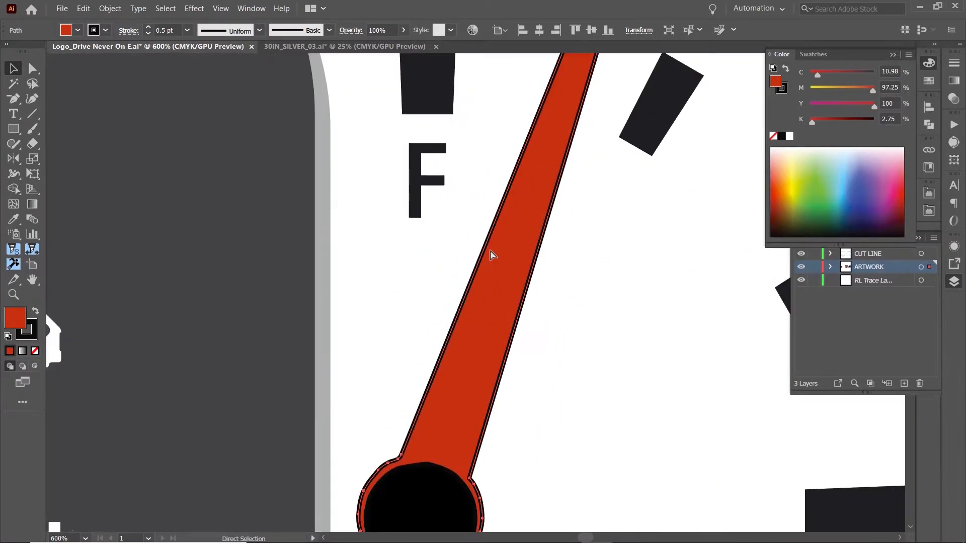
scroll(469, 294, down, 3)
drag(458, 298, 458, 303)
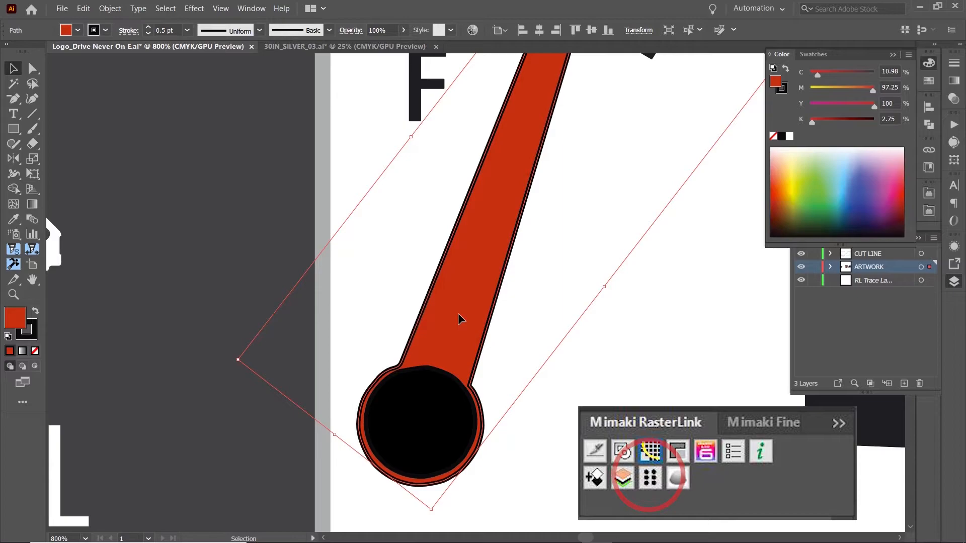
Step: Send the dark red shadow circle backward behind the gauge parts, exit the isolated group and deselect
scroll(458, 313, down, 5)
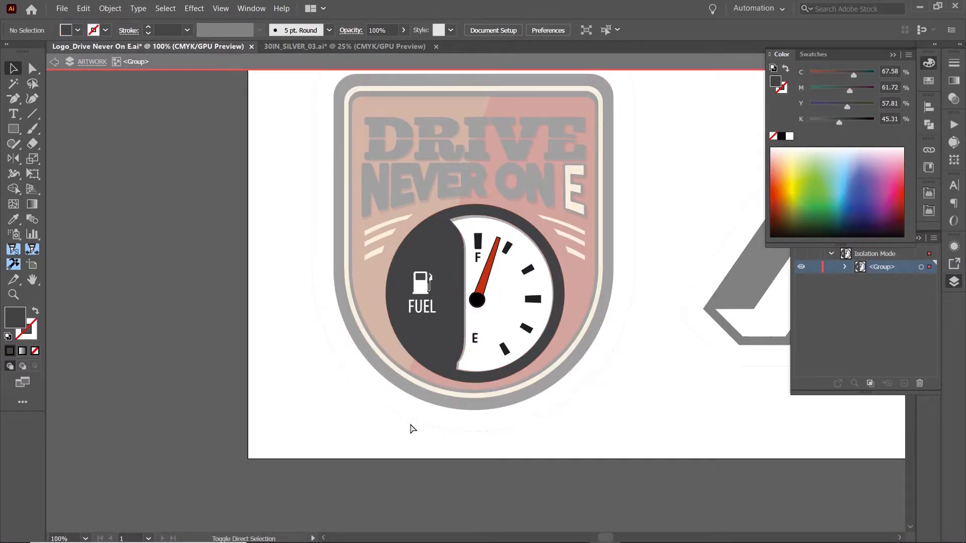
click(394, 342)
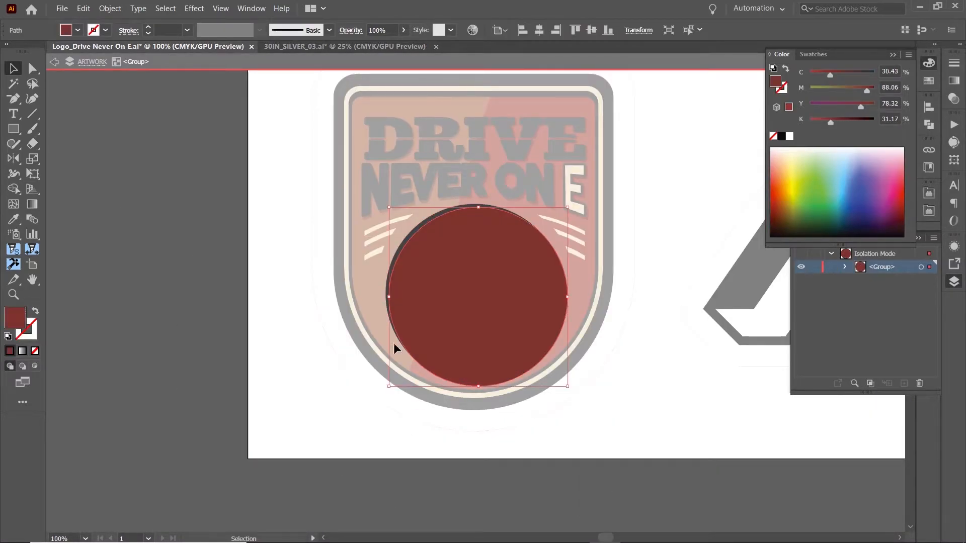
key(ctrl+[)
key(ctrl+[)
key(ctrl+[)
key(ctrl+[)
key(ctrl+[)
key(ctrl+[)
key(ctrl+[)
key(ctrl+[)
key(ctrl+[)
key(ctrl+[)
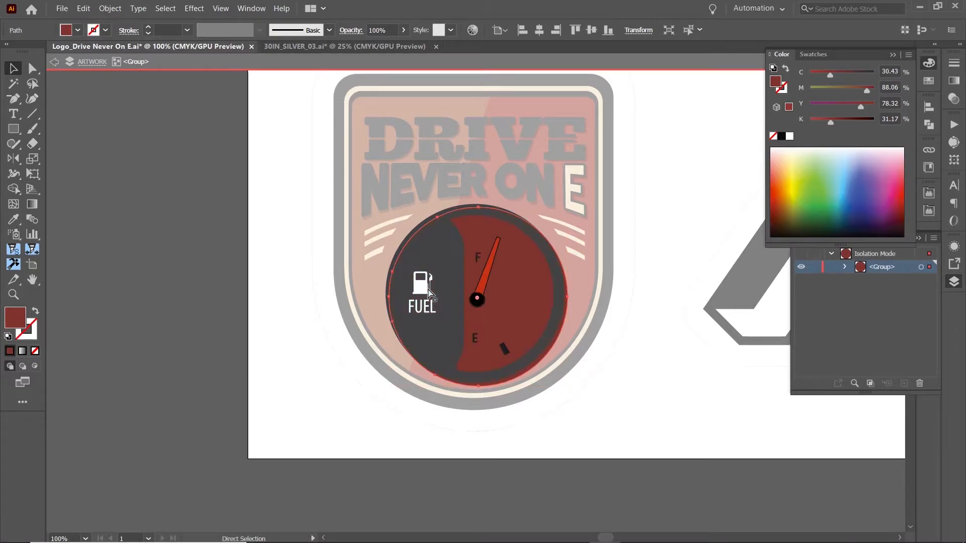
key(Escape)
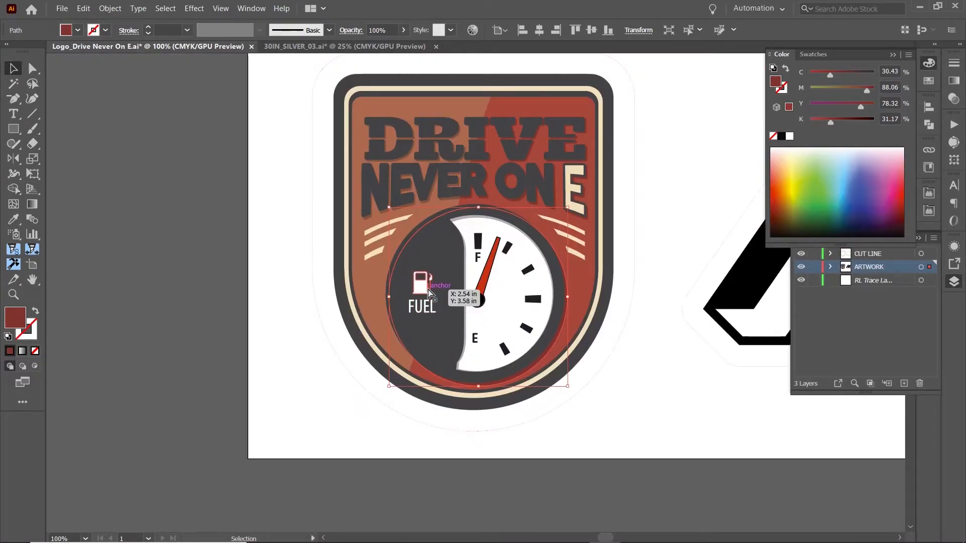
click(173, 216)
Step: Delete the empty RL Trace layer from the document
scroll(338, 214, right, 3)
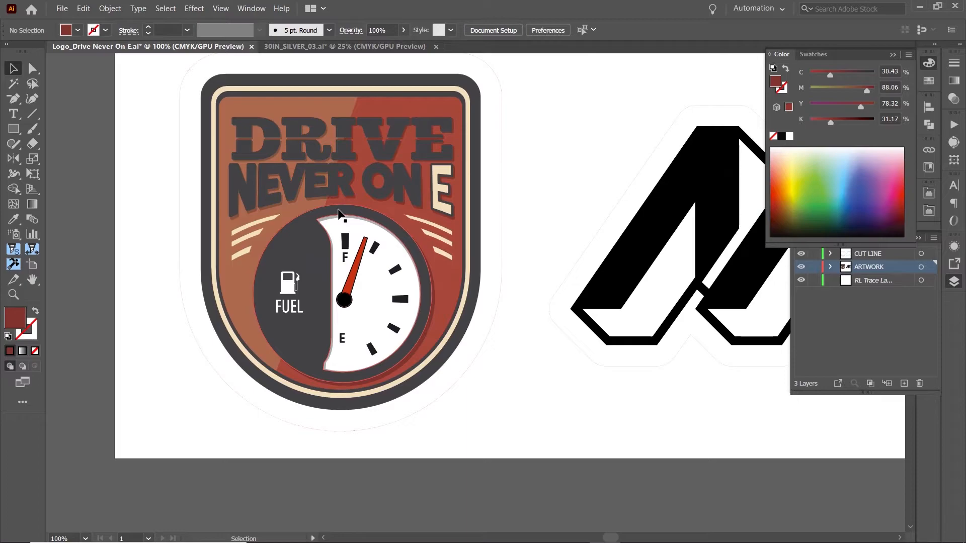
scroll(331, 263, down, 1)
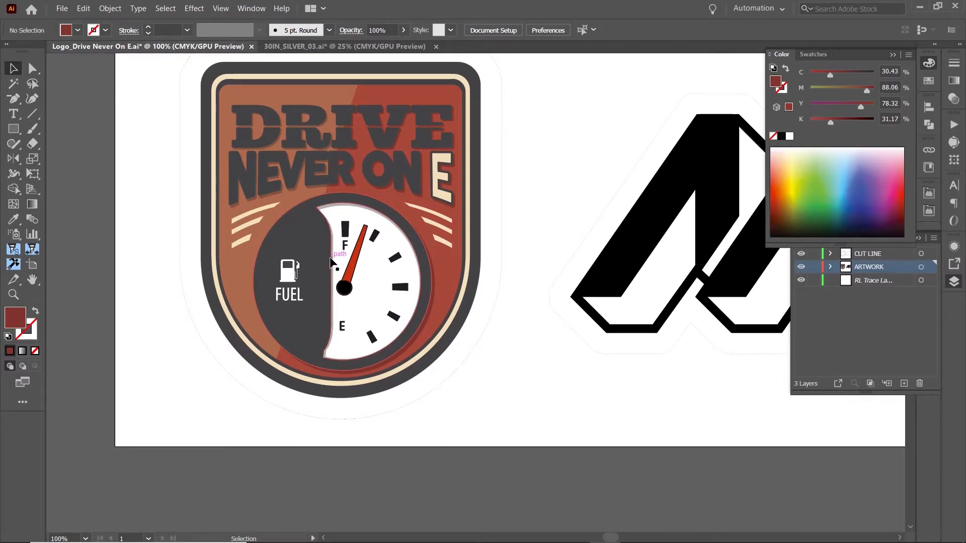
scroll(331, 263, up, 4)
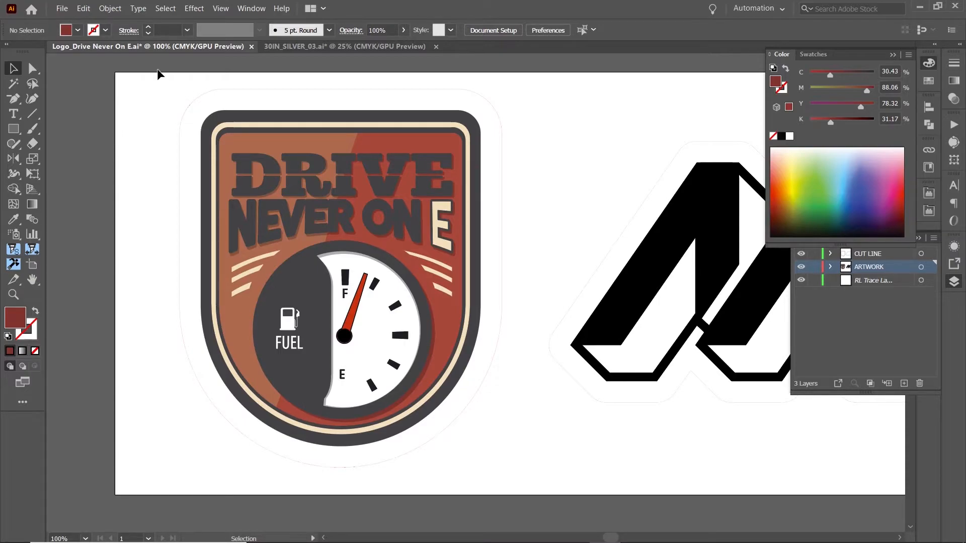
key(ctrl+a)
click(137, 93)
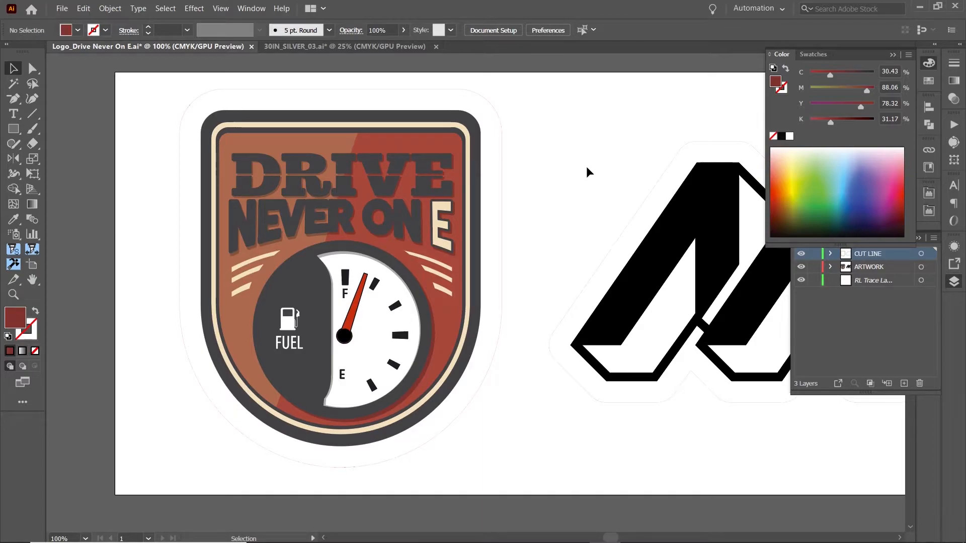
click(880, 277)
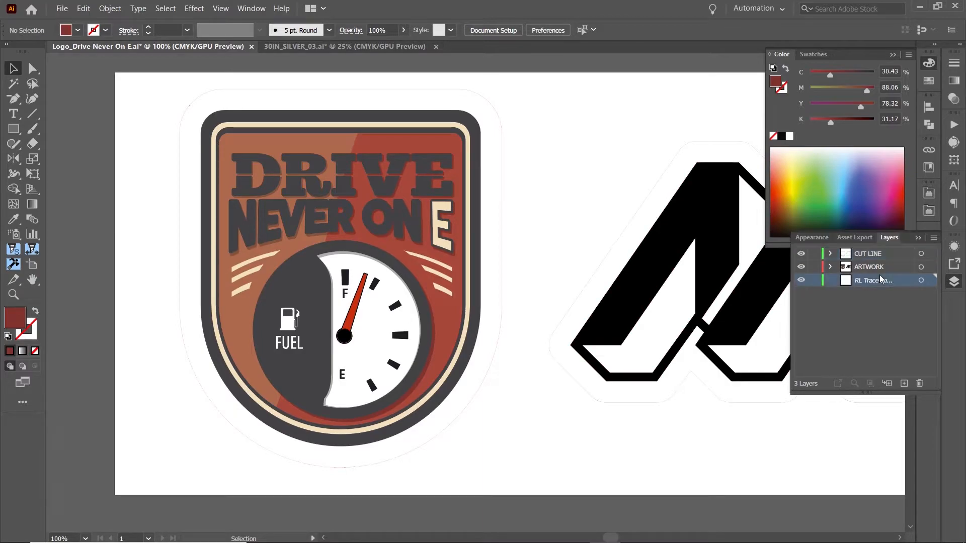
click(921, 384)
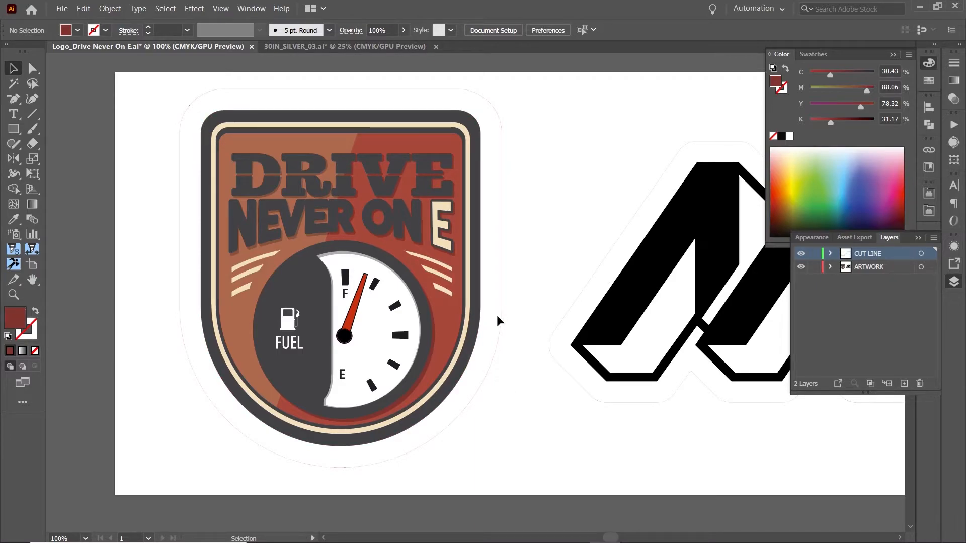
key(ctrl)
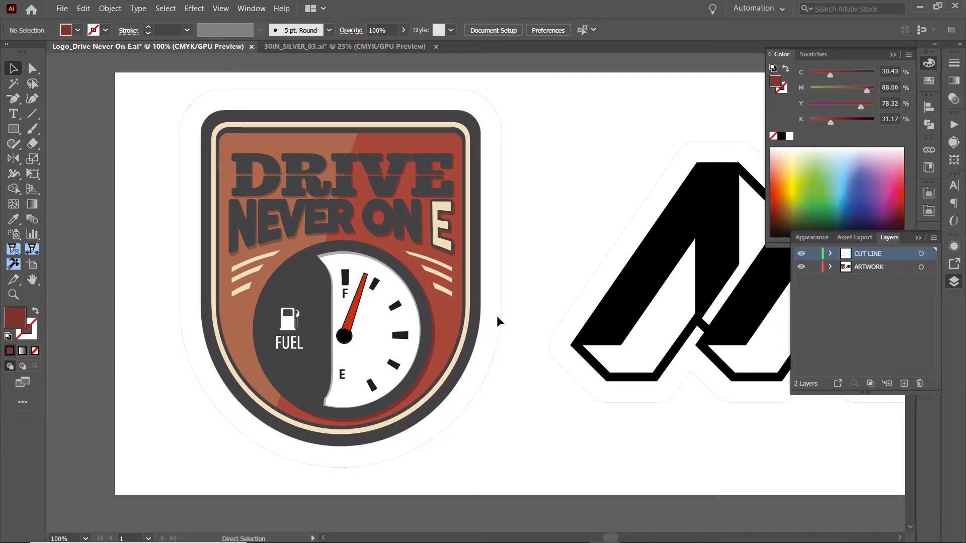
key(ctrl+minus)
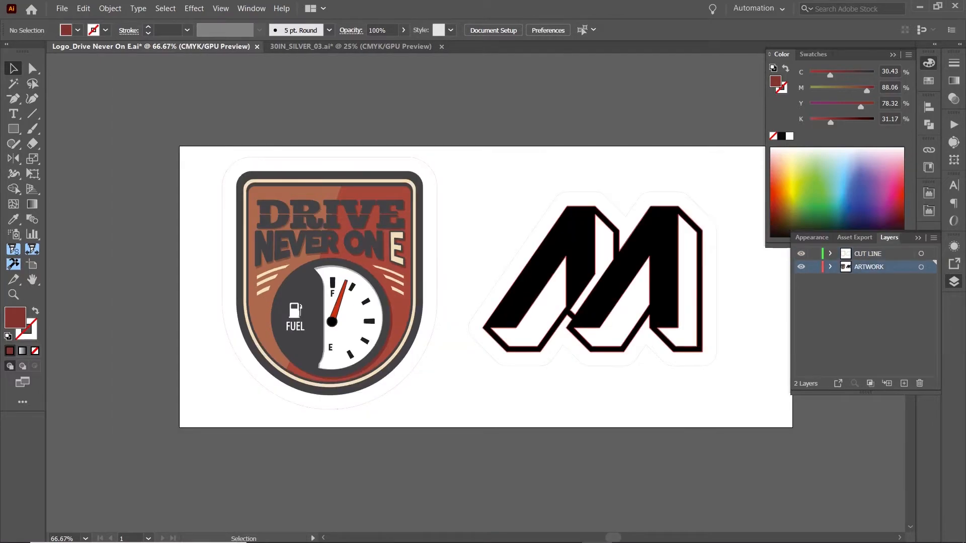
key(ctrl+plus)
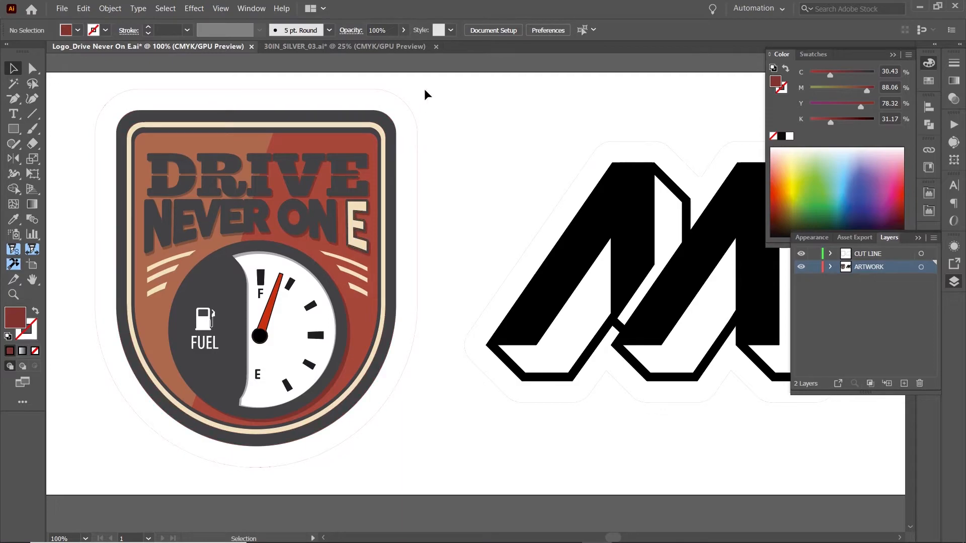
Step: Select the whole fuel gauge badge, hide the CUT LINE layer, and convert the badge artwork to 0.5 pt outlines with the RasterLink tool
drag(424, 89, 81, 469)
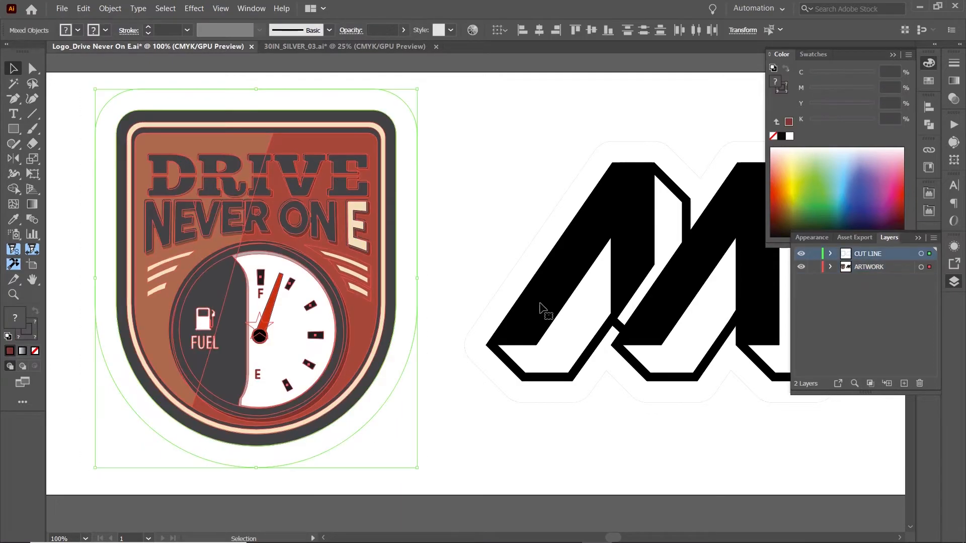
click(801, 257)
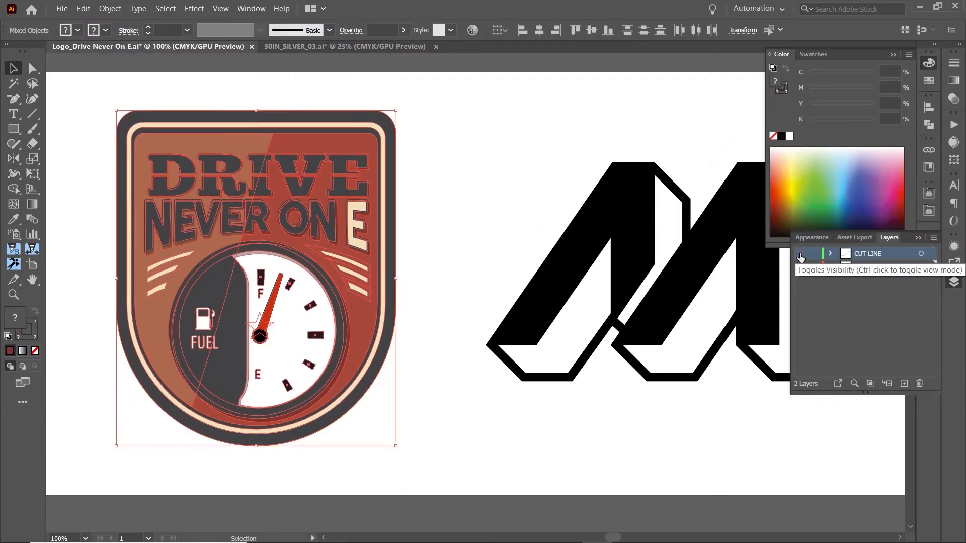
click(929, 209)
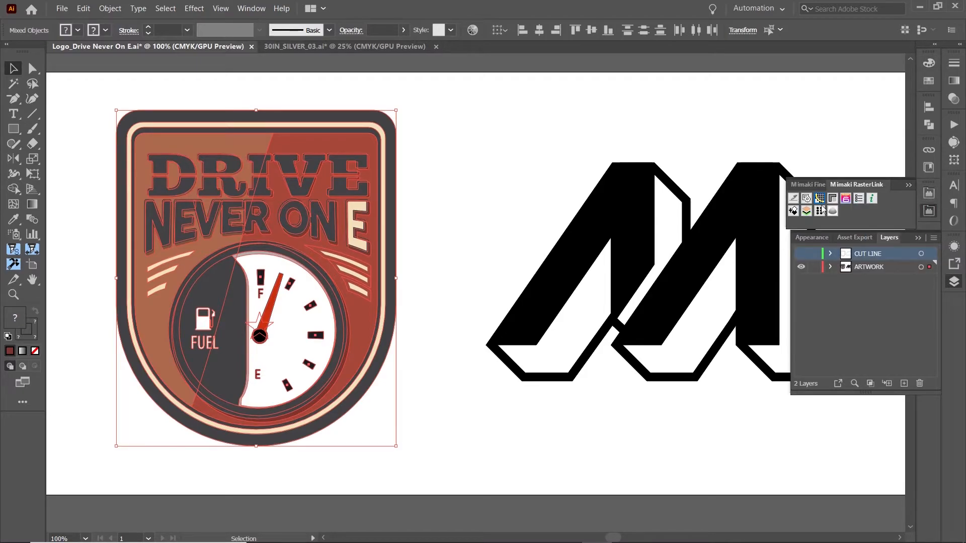
click(818, 211)
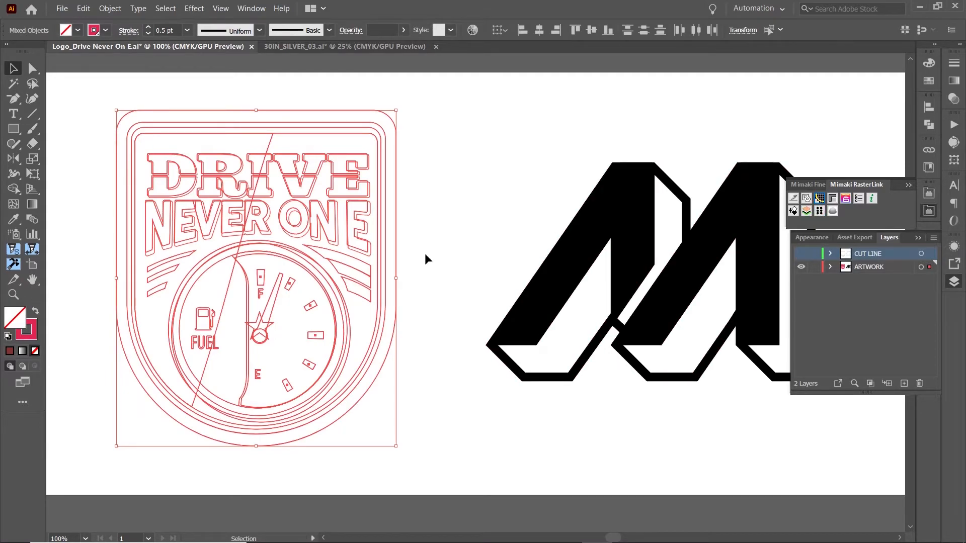
click(419, 267)
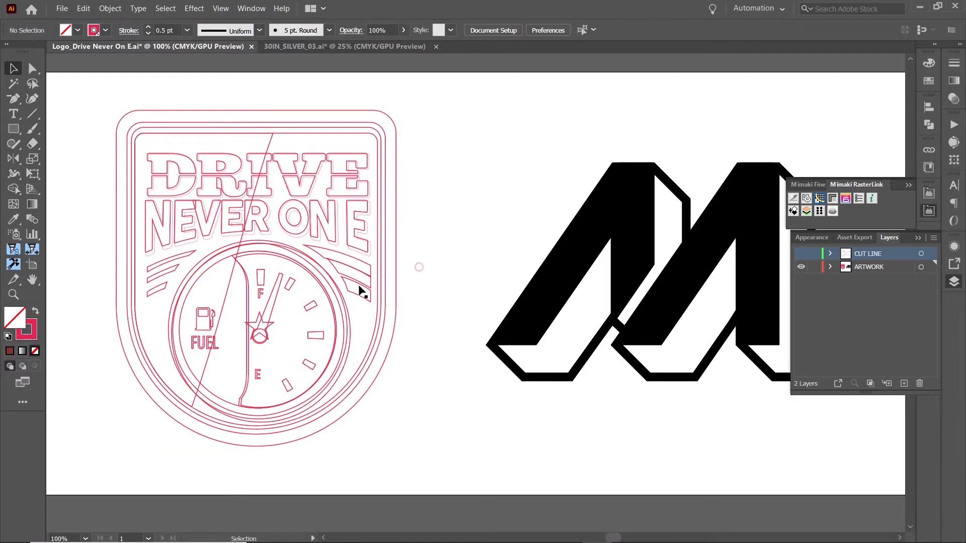
Step: Inspect the star outline behind the needle hub by isolating the gauge group, then exit isolation
click(258, 320)
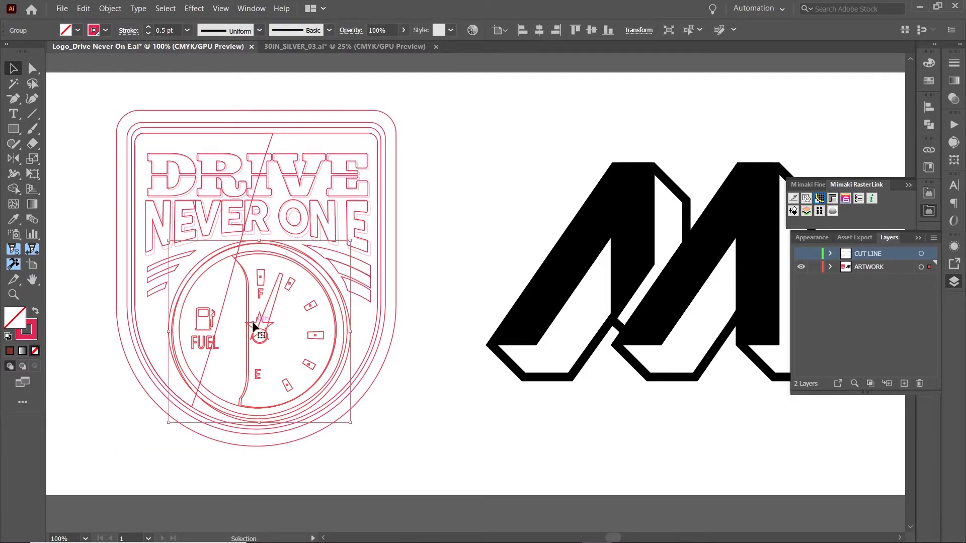
double_click(254, 327)
click(255, 329)
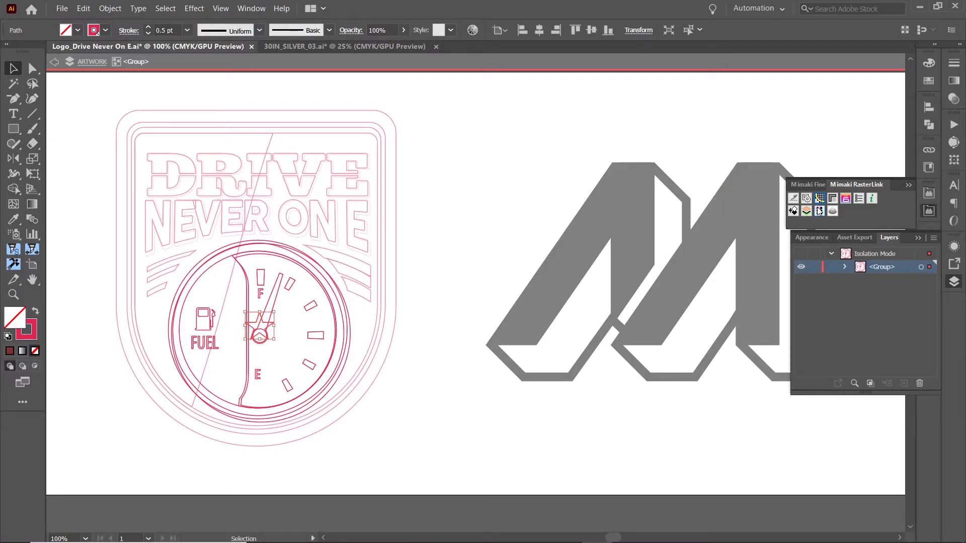
double_click(487, 248)
Step: Reselect the whole badge, undo its conversion to outlines, and deselect the artwork
drag(420, 86, 82, 452)
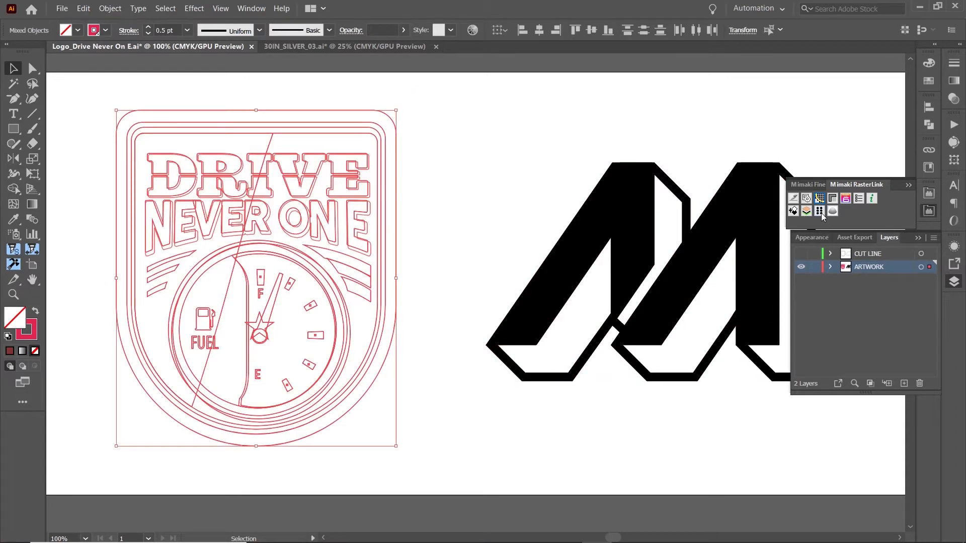
key(ctrl+c)
key(ctrl+f)
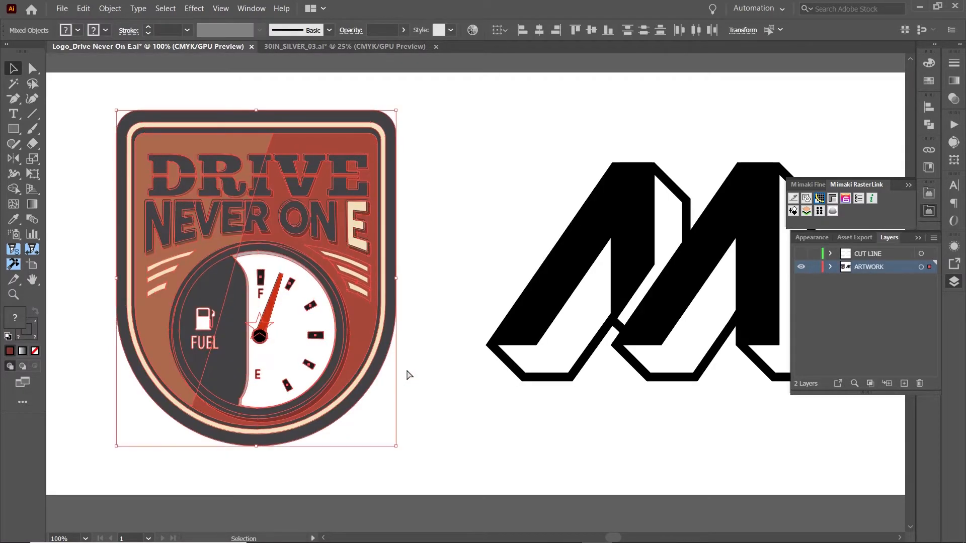
click(407, 389)
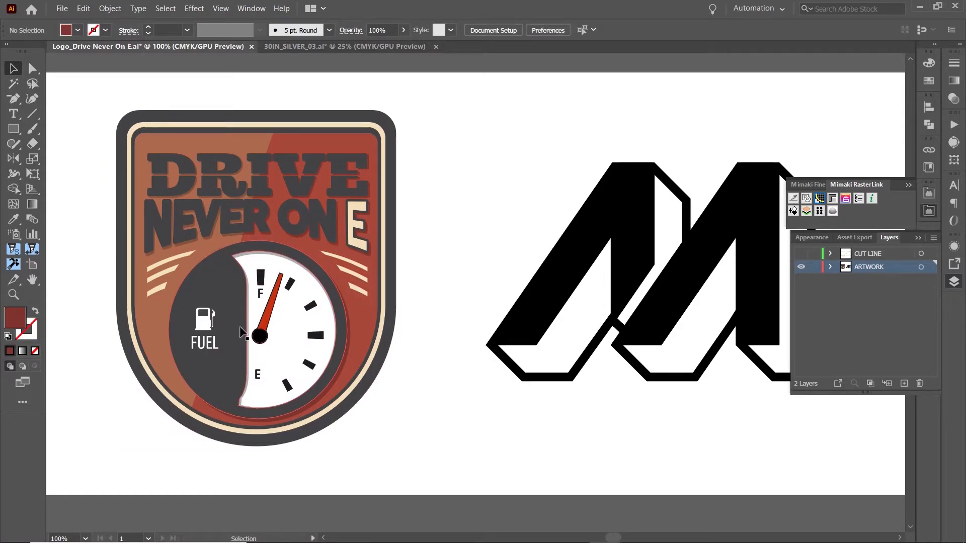
drag(364, 430, 155, 106)
right_click(155, 106)
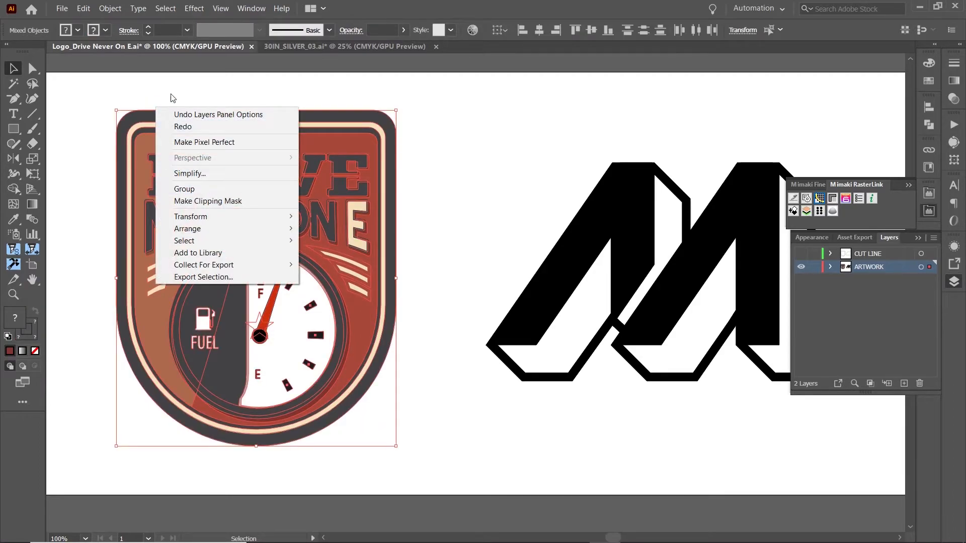
click(156, 96)
drag(403, 439, 66, 107)
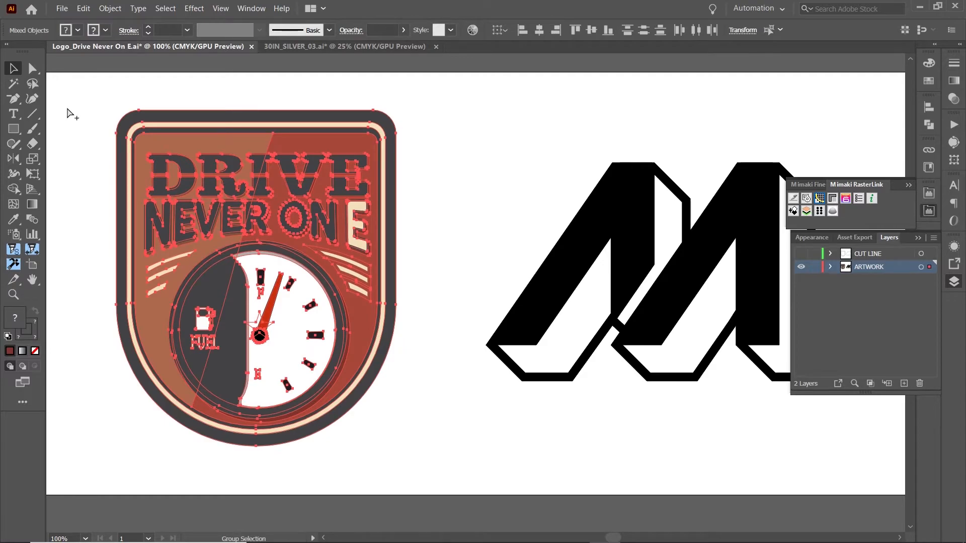
click(95, 218)
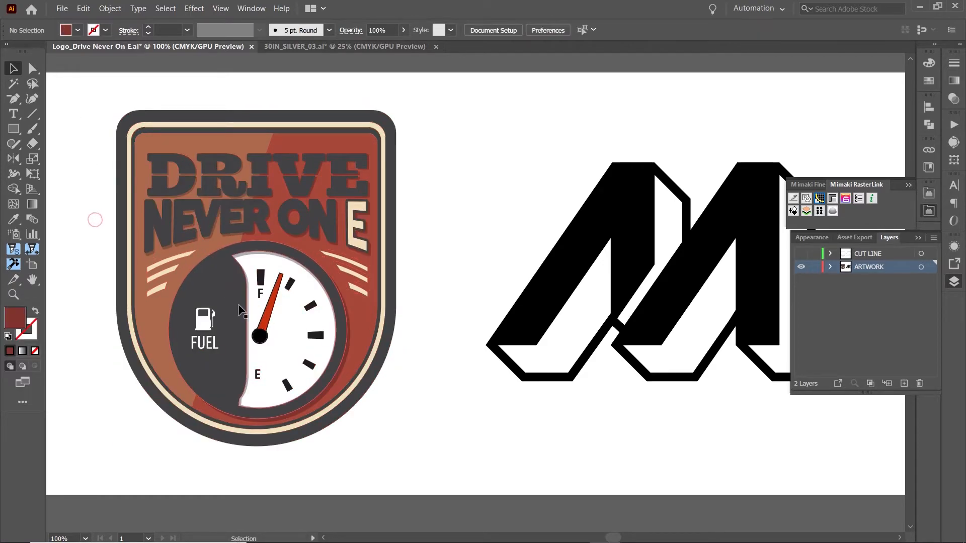
Step: Ungroup the fuel gauge group and deselect its parts
click(265, 327)
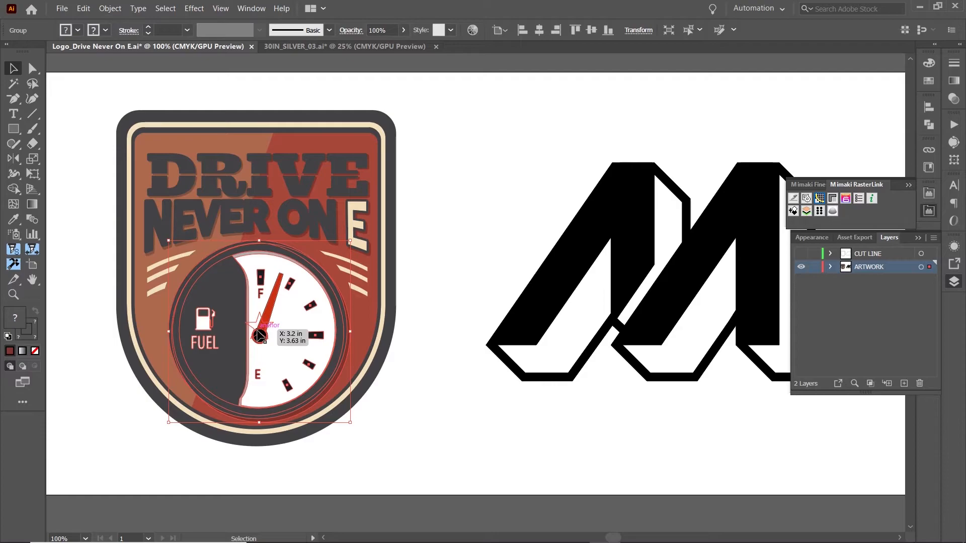
right_click(258, 332)
click(290, 422)
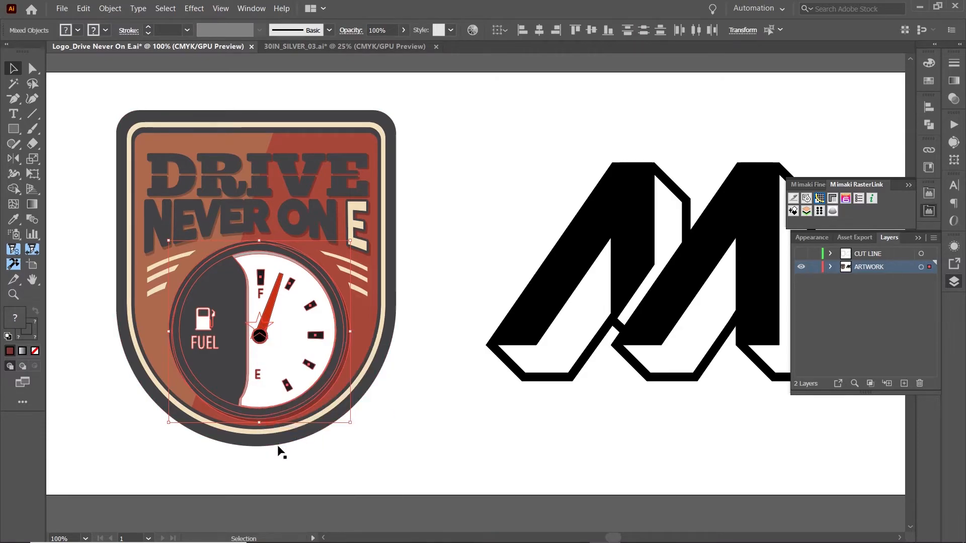
click(278, 454)
Step: Try moving the gauge's white dial circle aside, undo the move, and select the F and E letters
click(258, 324)
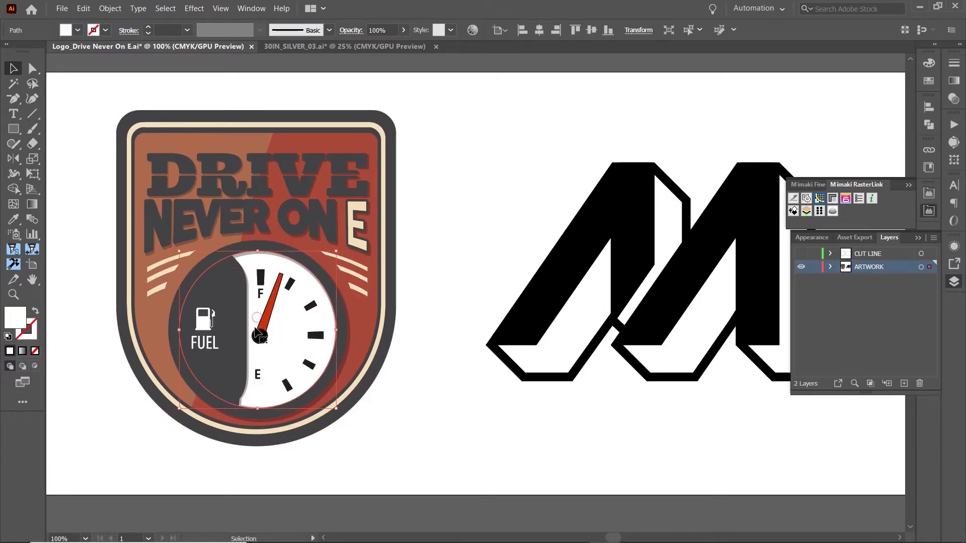
drag(248, 330, 156, 300)
key(ctrl+z)
click(258, 294)
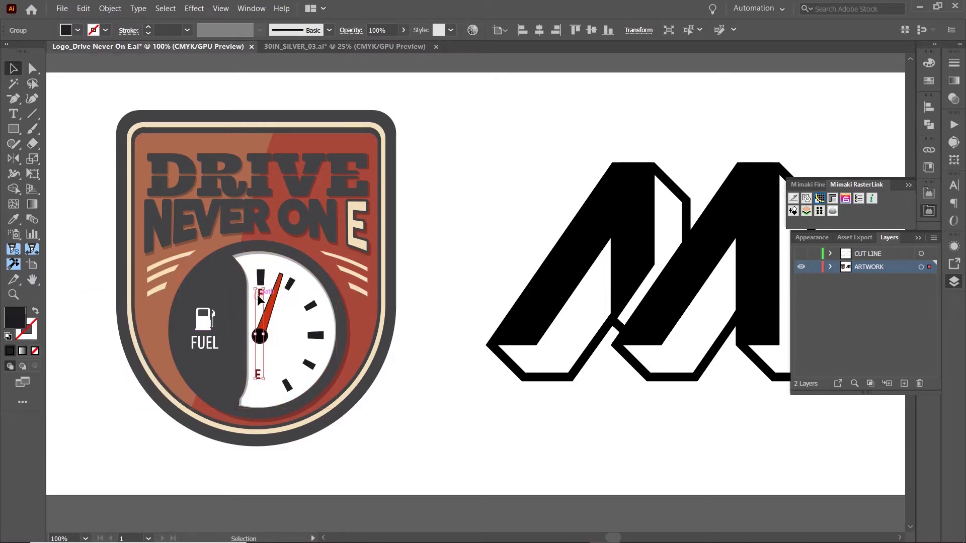
Step: Delete the stray shape beneath the gauge's white dial, reposition the dial circle on the gauge, and deselect
click(369, 351)
mouse_move(303, 346)
mouse_down()
mouse_move(220, 331)
mouse_move(314, 342)
mouse_up()
key(Delete)
drag(115, 344, 201, 352)
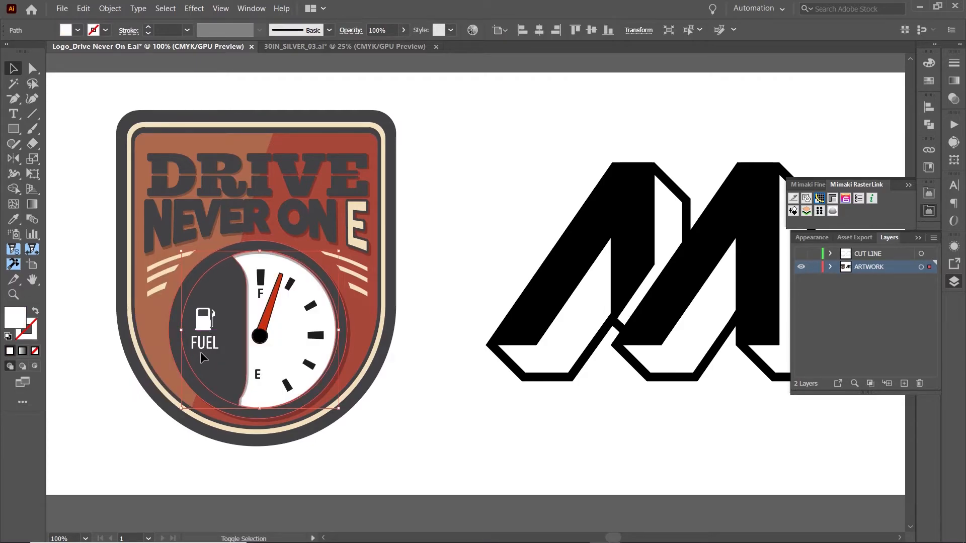
click(430, 412)
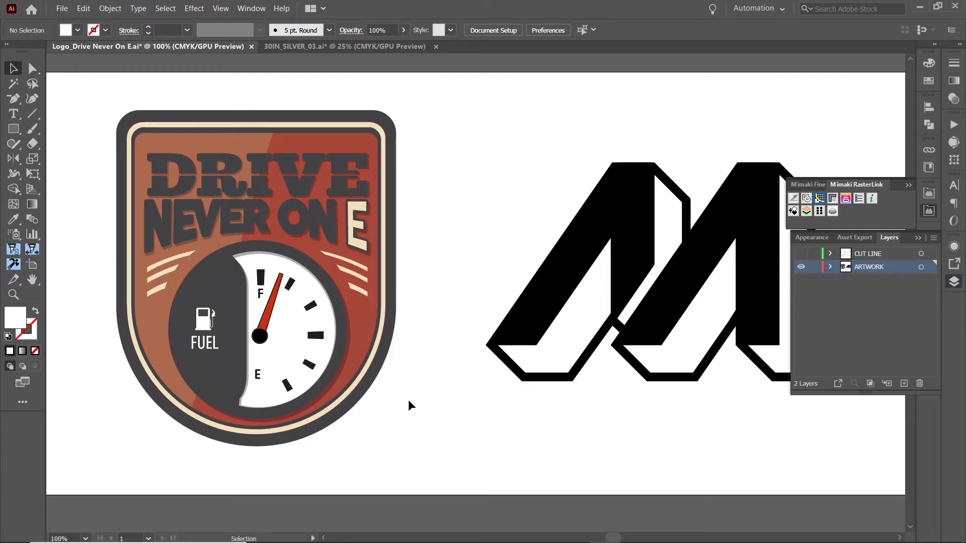
click(845, 199)
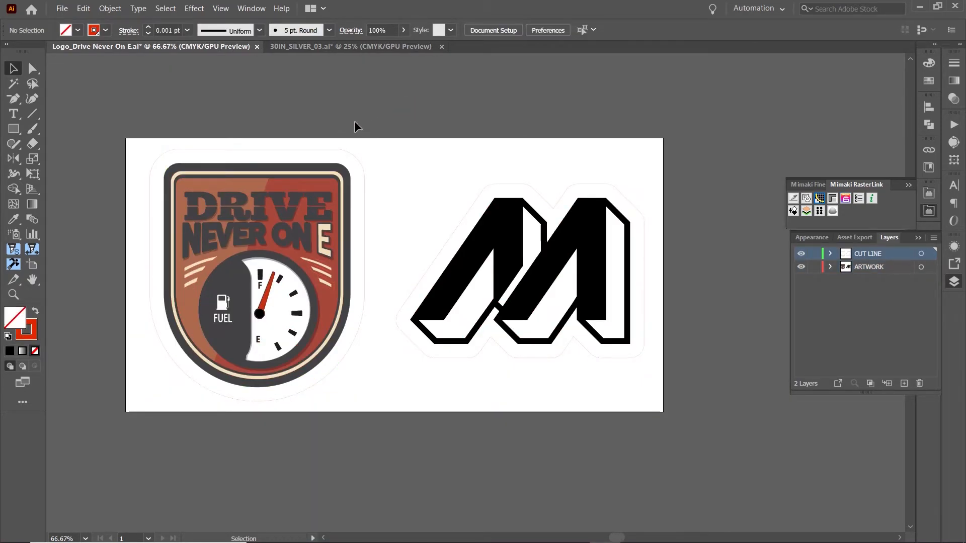
click(844, 200)
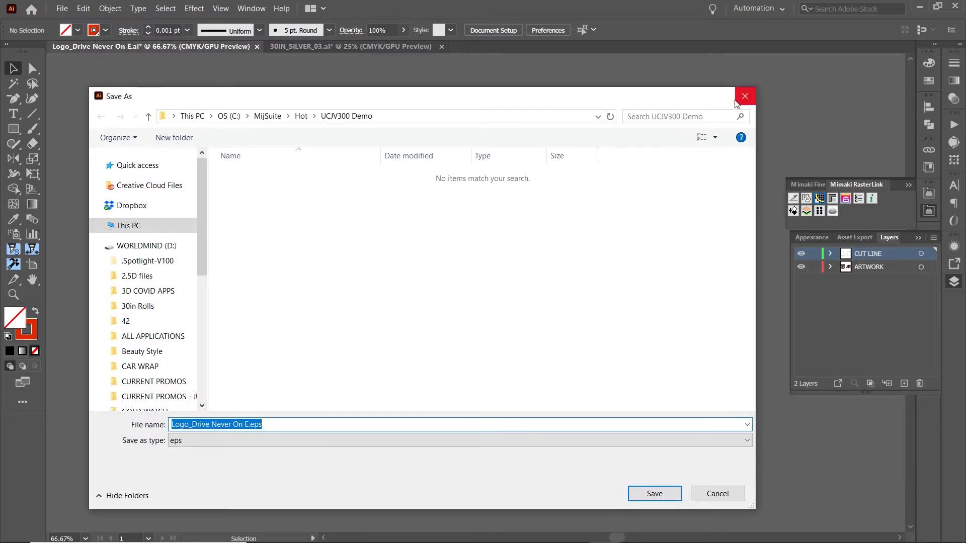
click(736, 103)
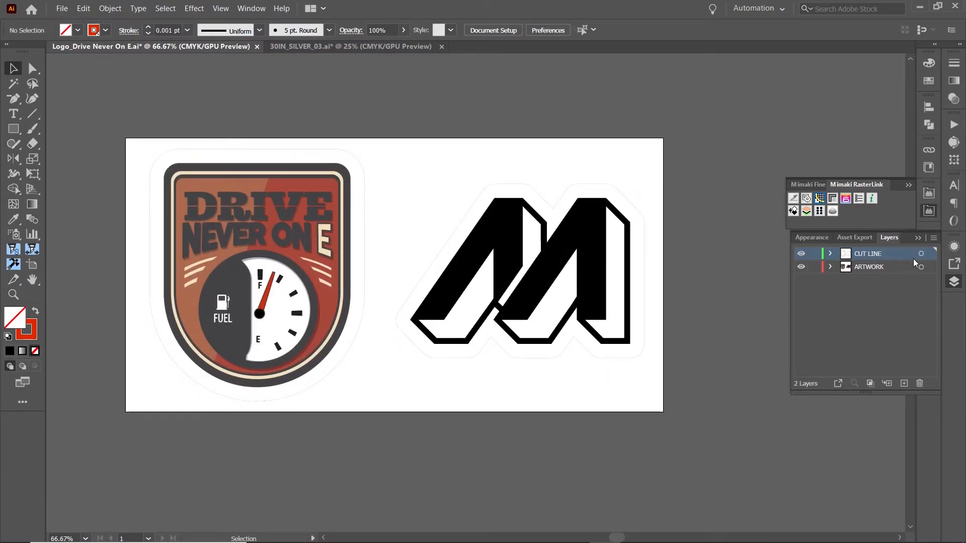
Step: Start the RasterLink output of the artwork and choose the MijSuite > Hot > UCJV300 Demo folder on the C: drive as its destination
click(913, 240)
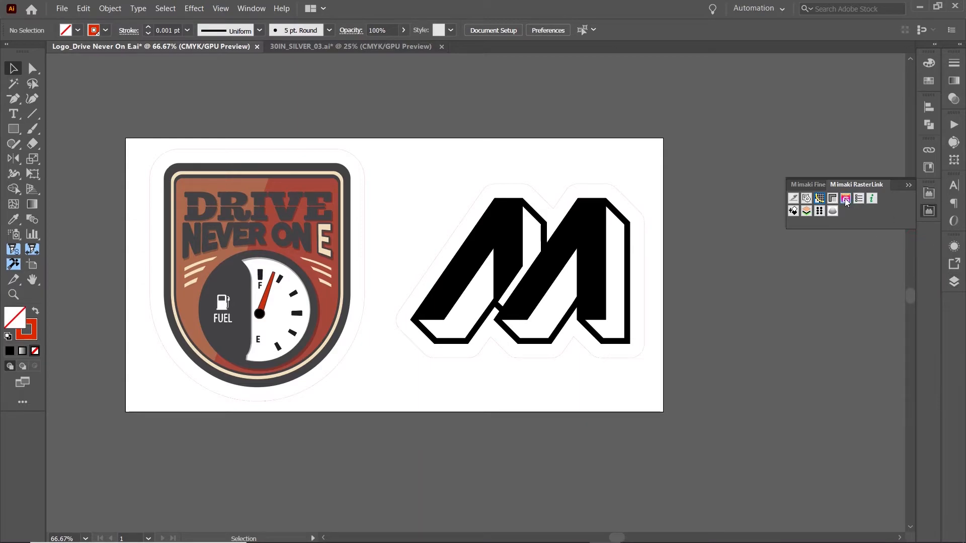
click(845, 199)
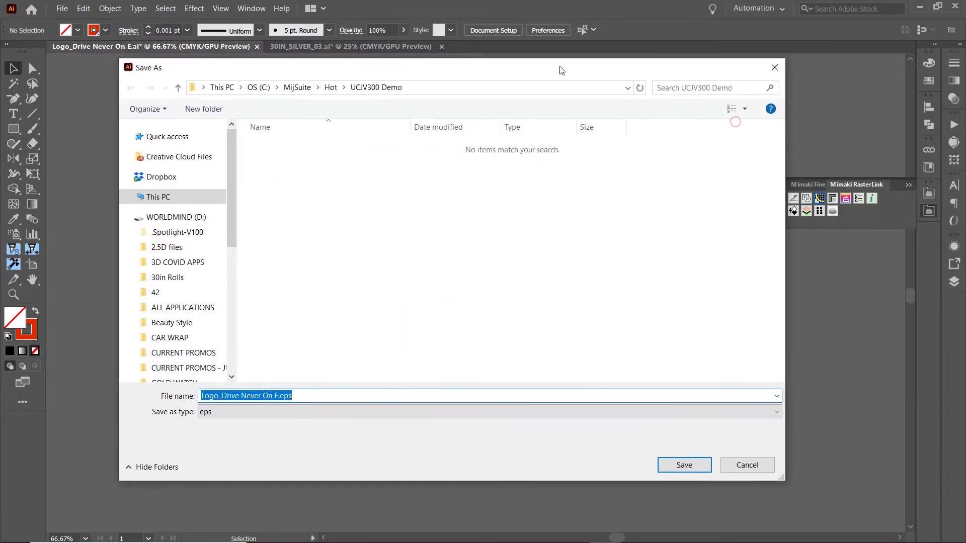
drag(562, 70, 567, 74)
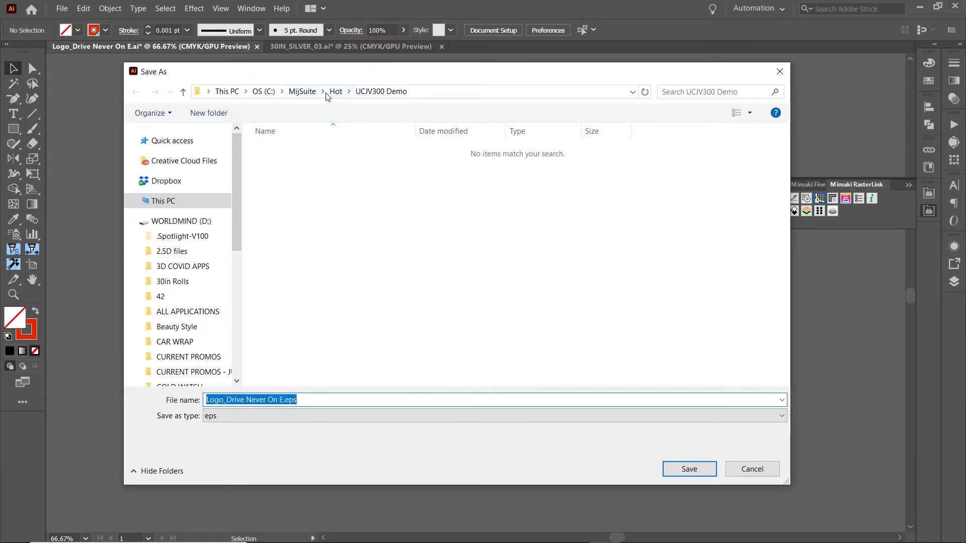
click(262, 91)
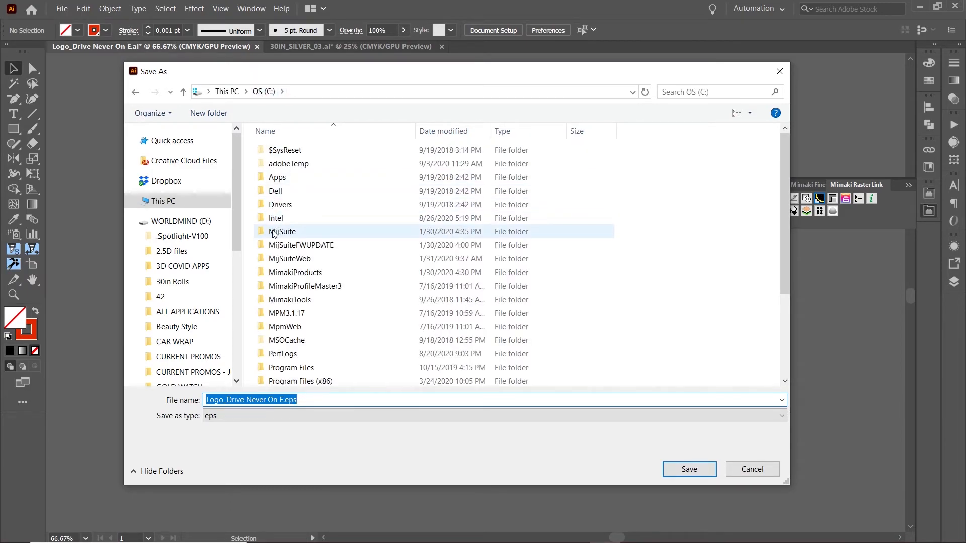
click(227, 91)
double_click(298, 277)
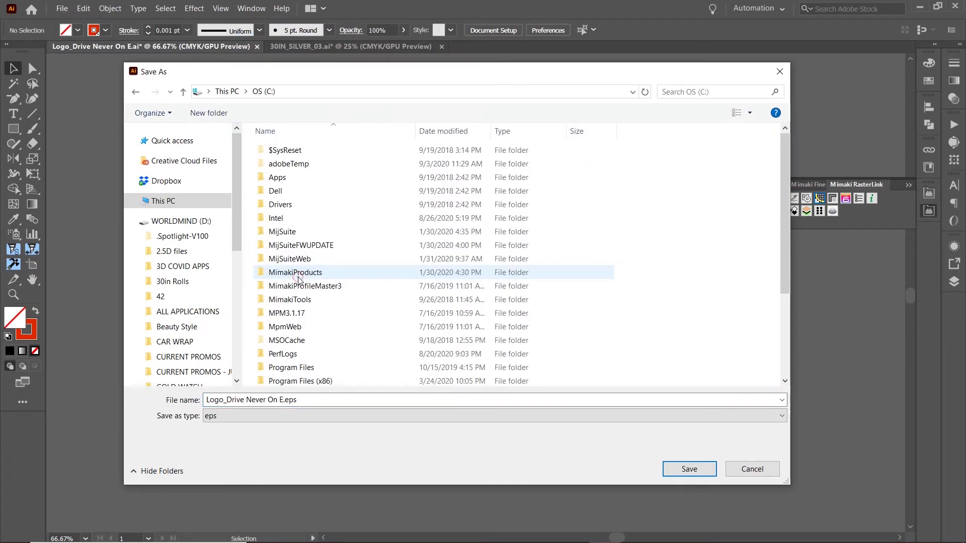
double_click(281, 232)
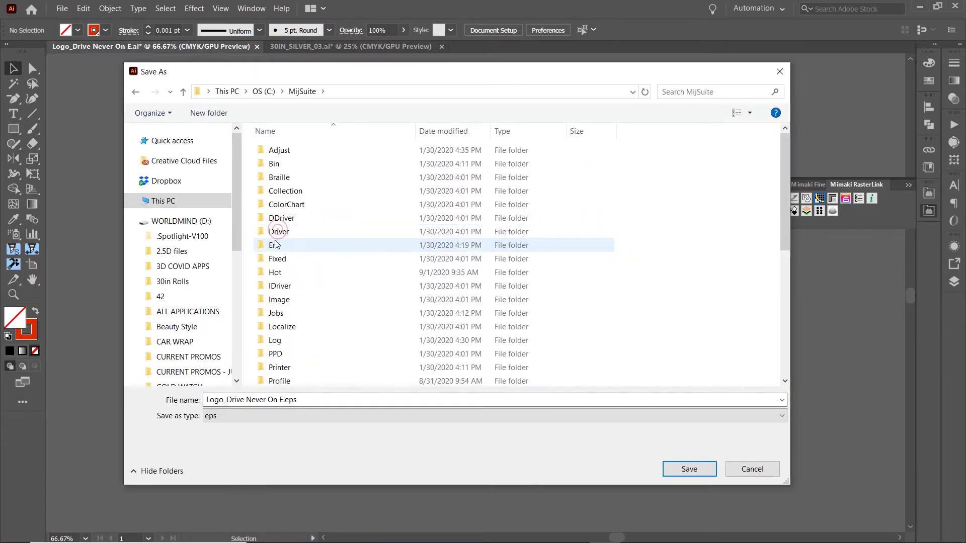
double_click(275, 275)
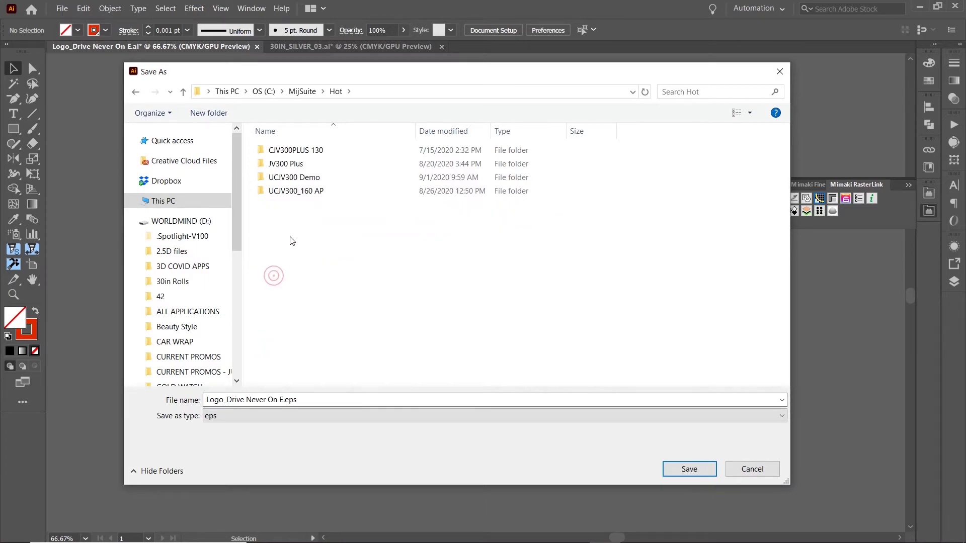
double_click(282, 177)
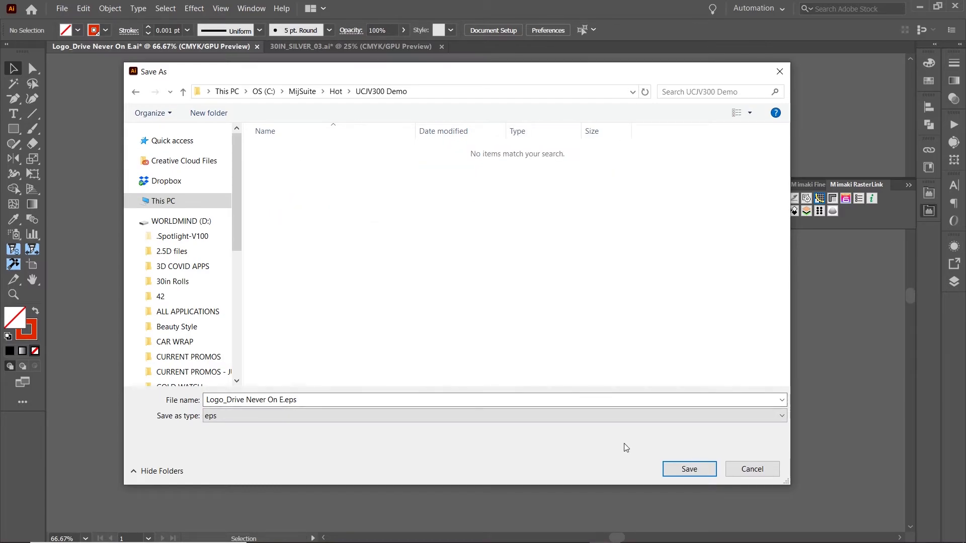
Step: Save the artwork as Logo_Drive Never On E.eps in Illustrator 2020 EPS format with document thumbnails included
click(699, 473)
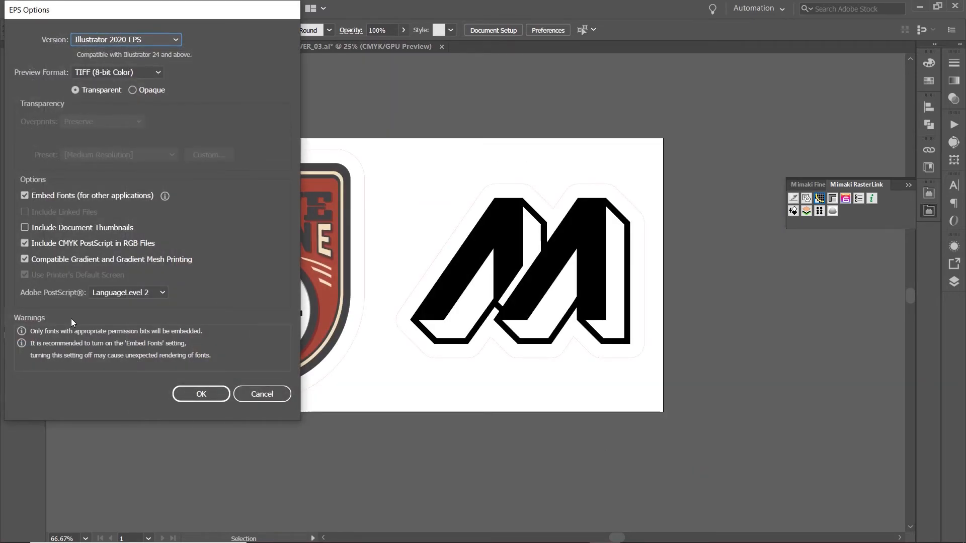
click(73, 229)
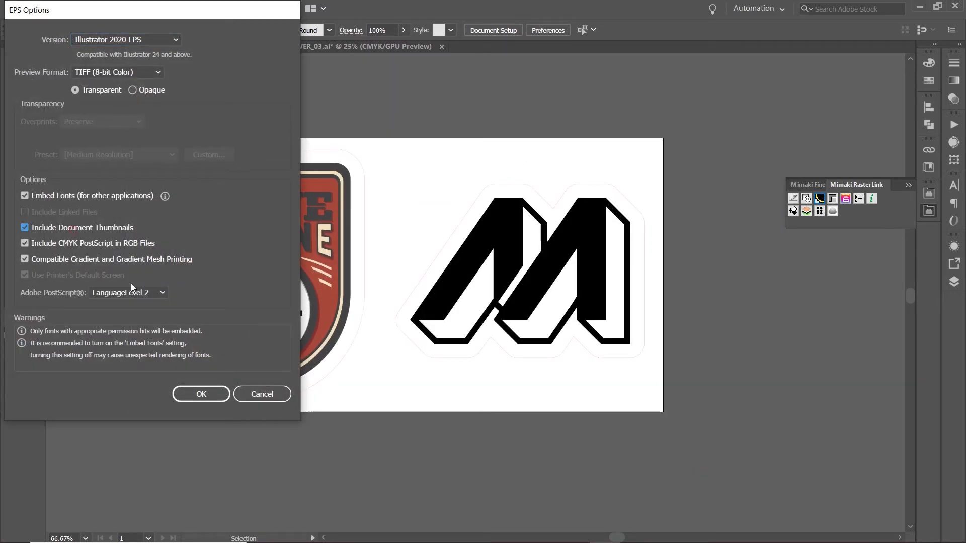
click(192, 396)
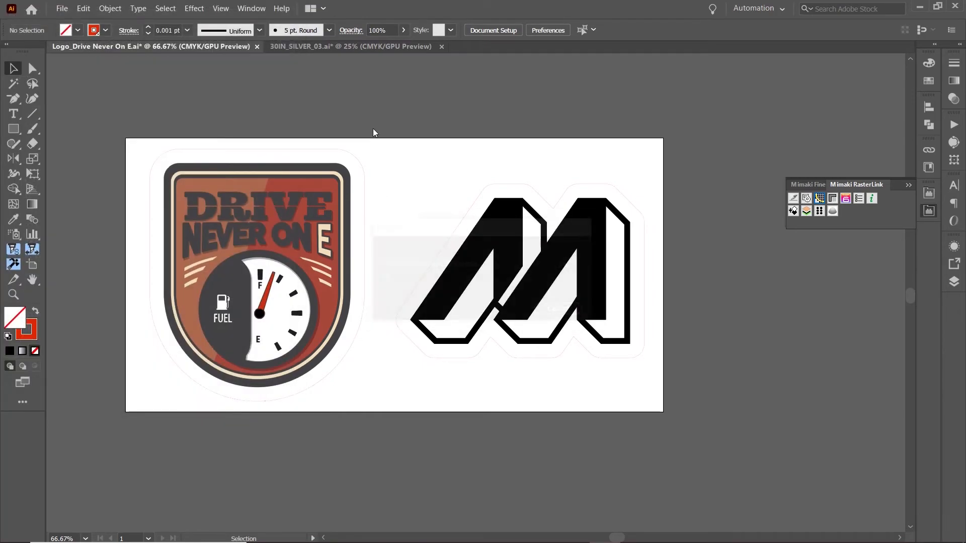